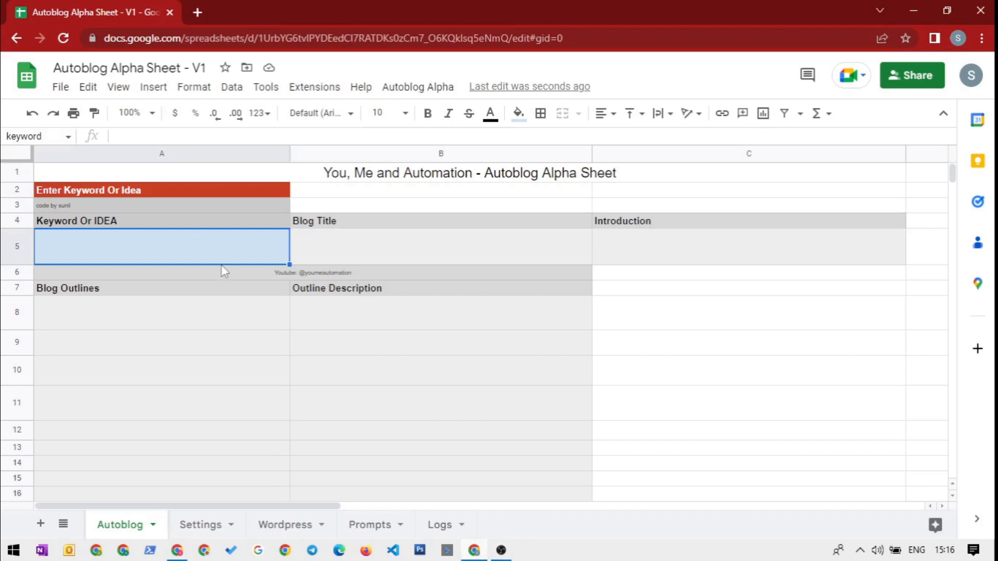
Step: On the Settings sheet, set the OpenAI model to text-davinci-003
left_click(202, 530)
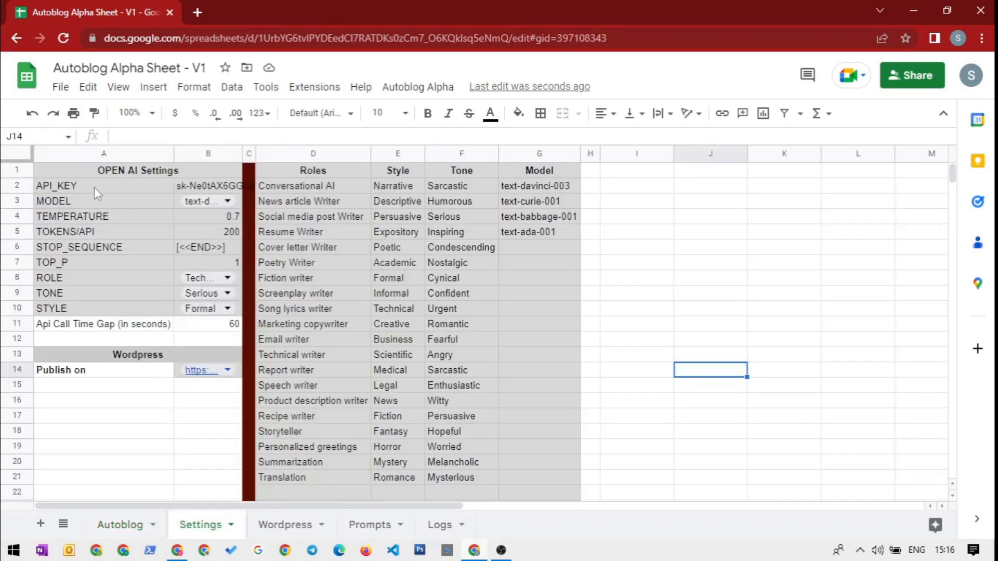
left_click(95, 190)
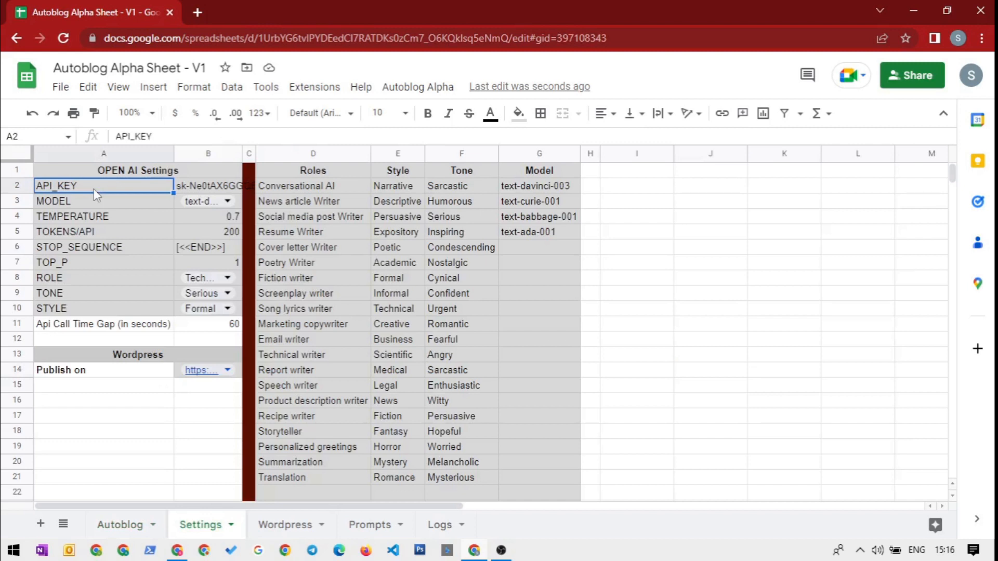
left_click(95, 196)
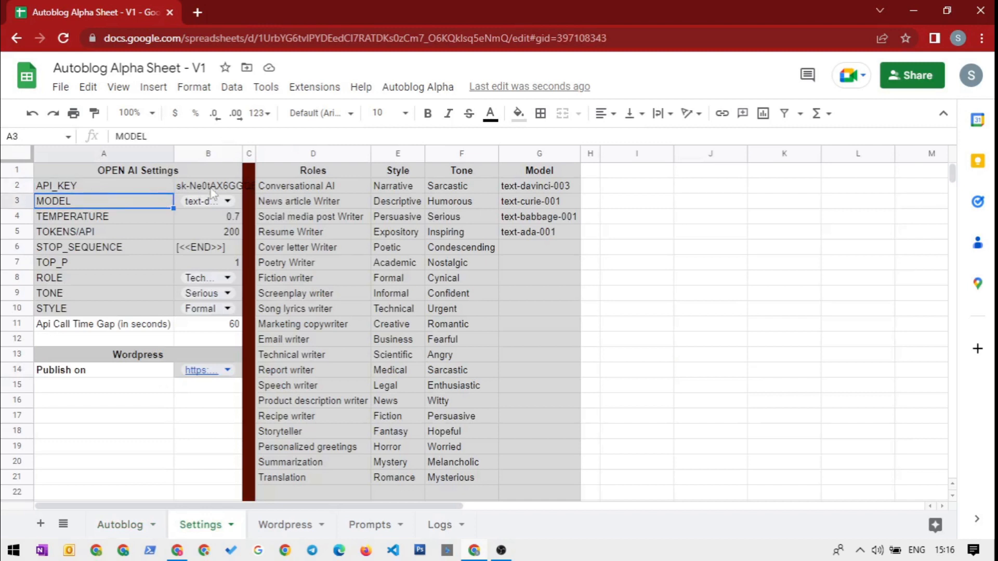
left_click(229, 202)
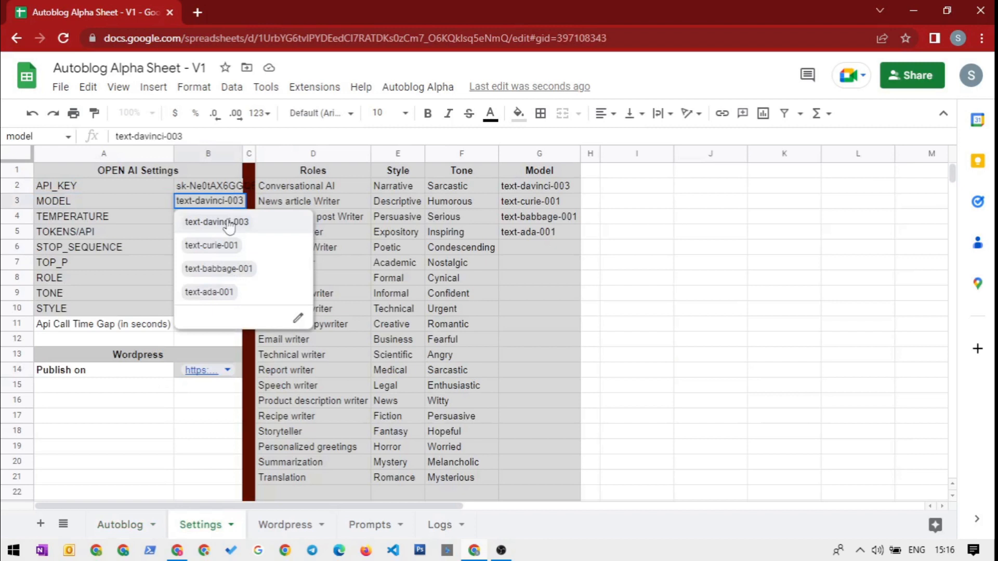
left_click(228, 224)
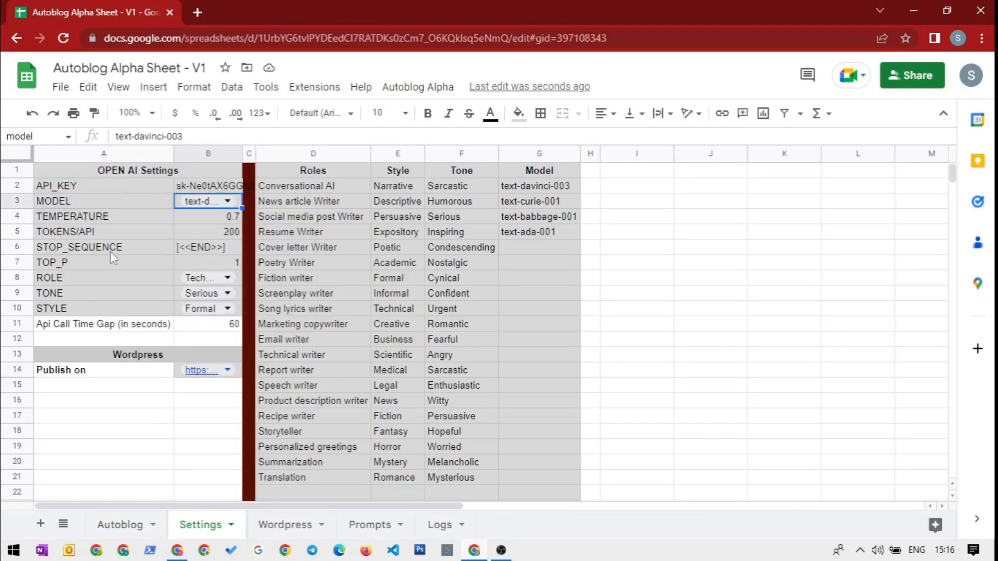
Step: Review the temperature to TOP_P parameters, role, tone, style, API call time gap and the WordPress publishing site in the settings
left_click_drag(204, 222, 208, 262)
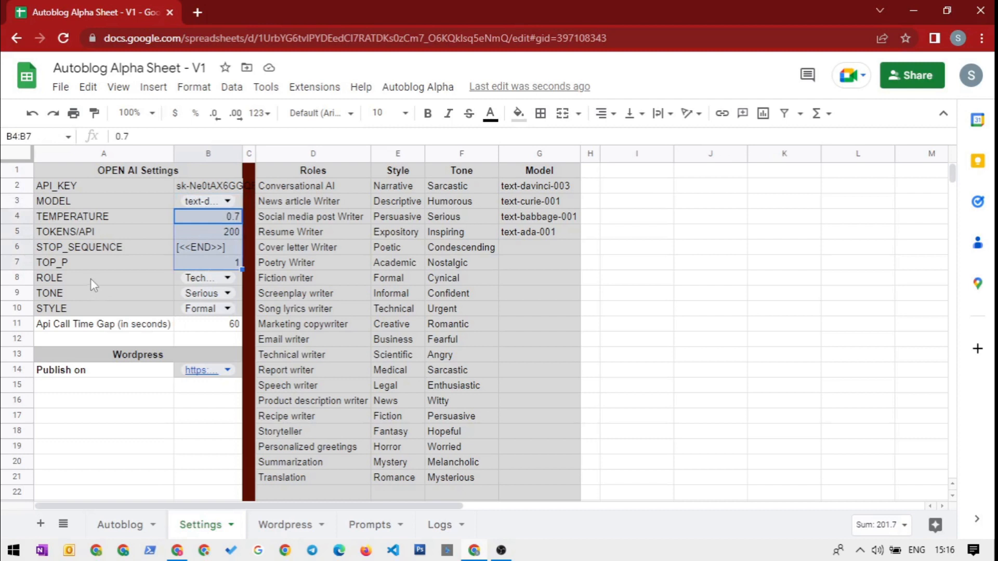
left_click(90, 279)
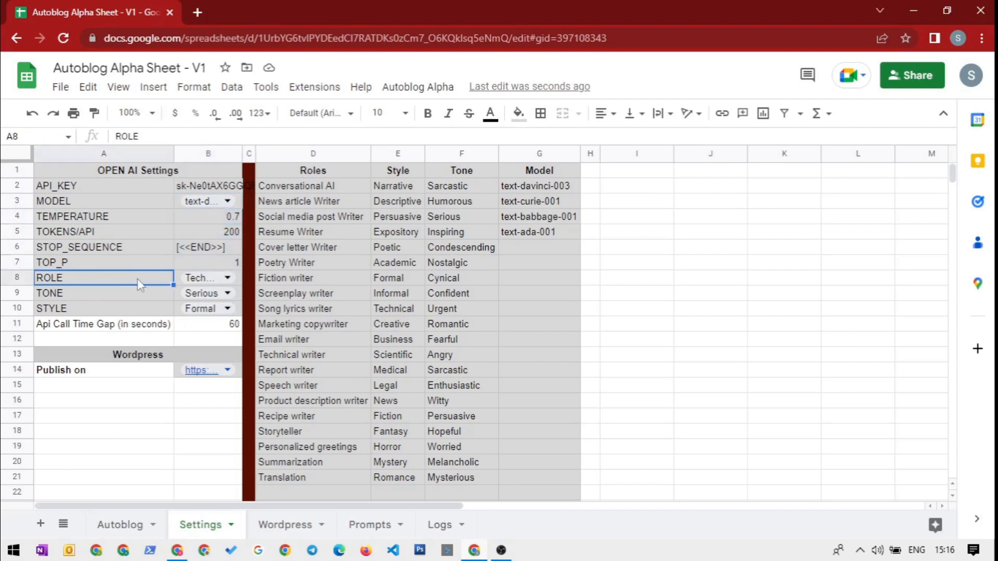
left_click(78, 298)
left_click(88, 311)
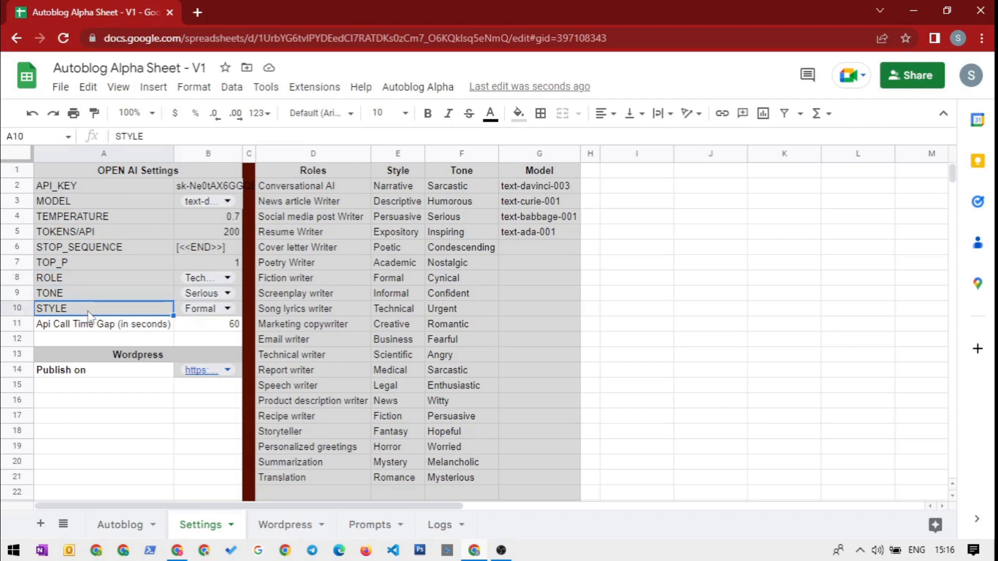
left_click(82, 331)
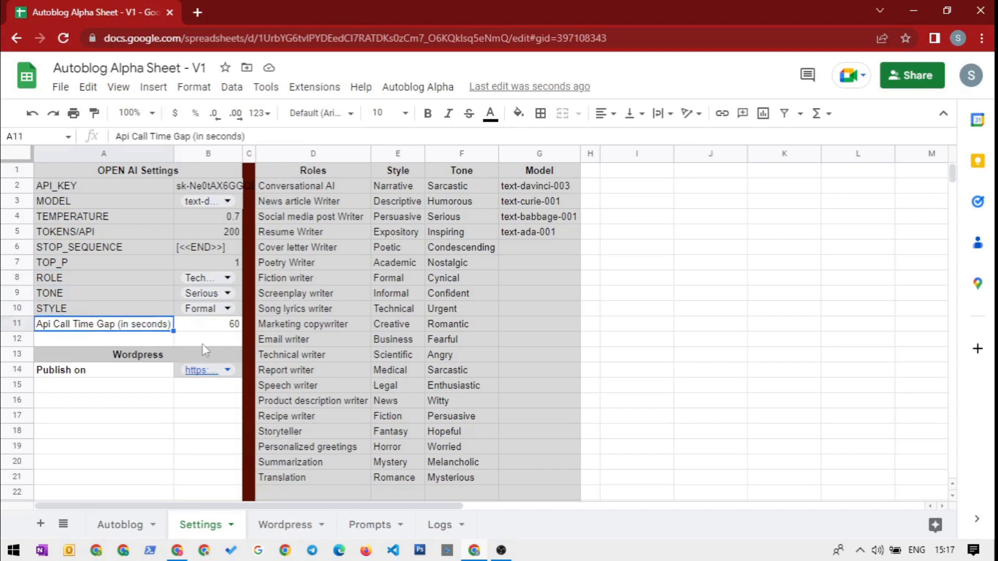
left_click(204, 326)
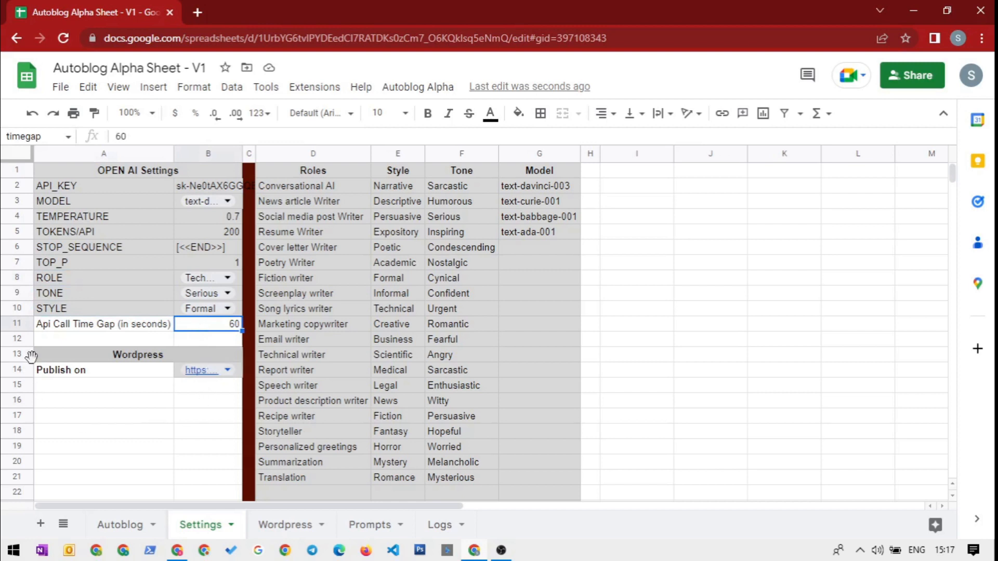
left_click(95, 372)
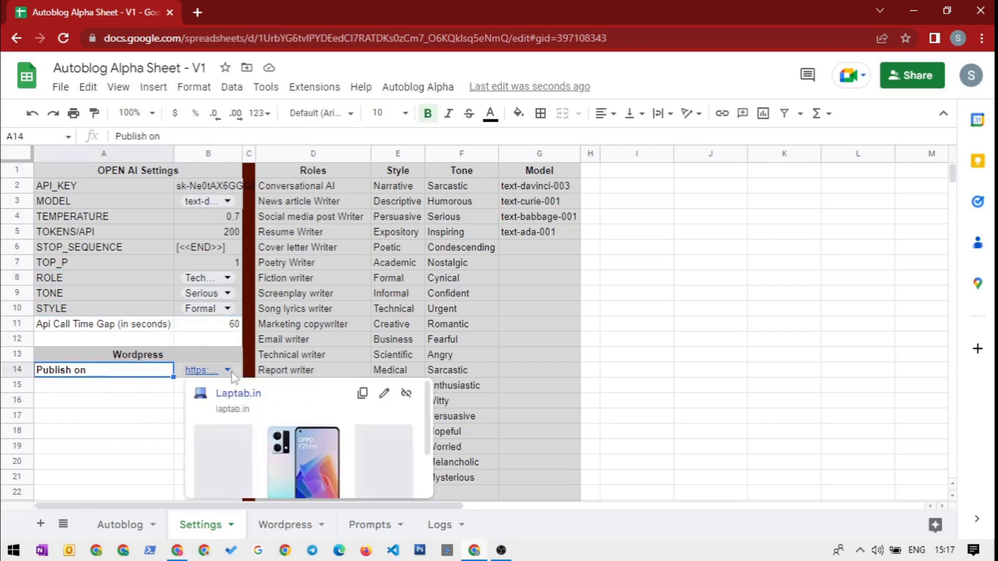
Step: Examine the site URL, user and application password columns on the Wordpress sheet
left_click(287, 526)
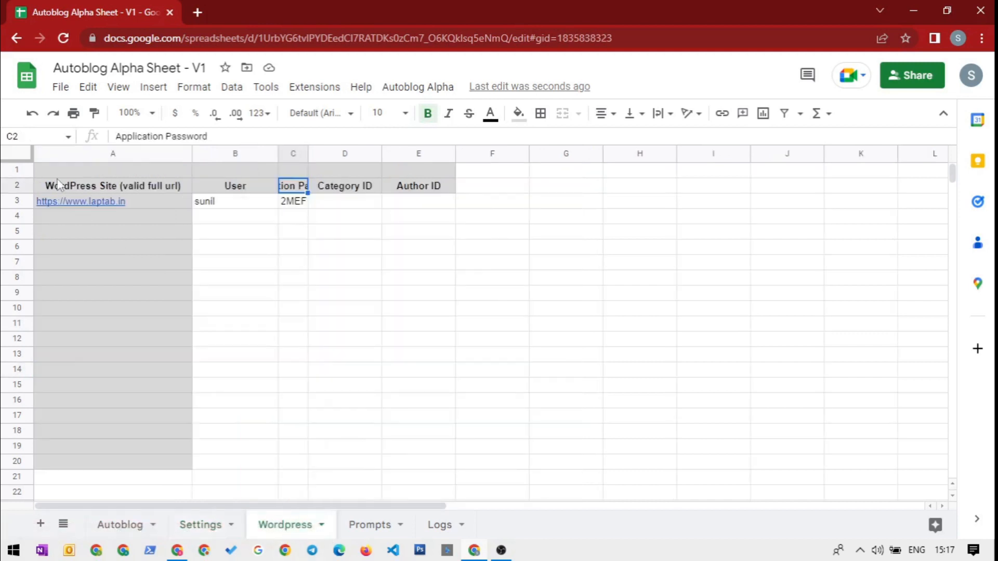
left_click(154, 204)
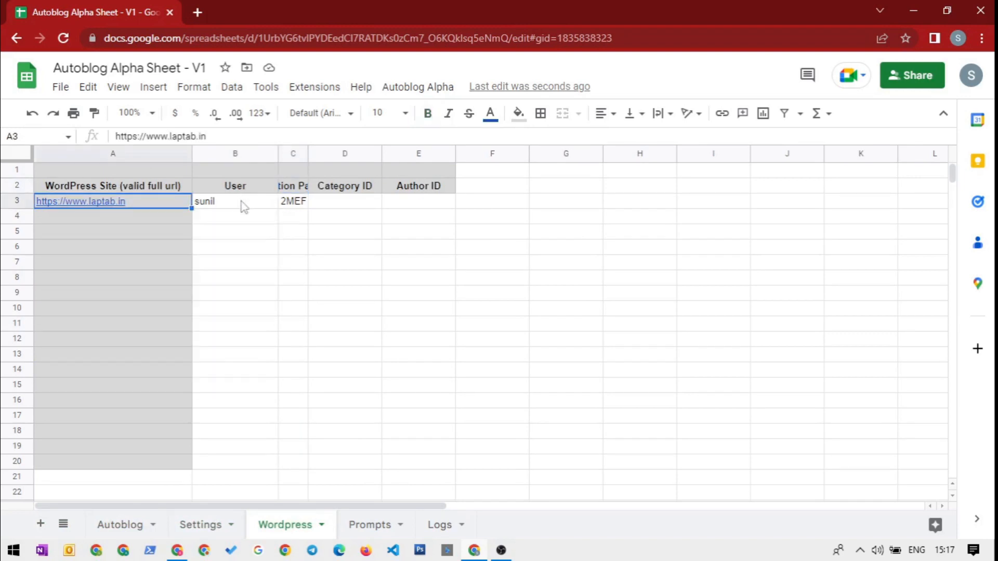
left_click(244, 204)
left_click(243, 188)
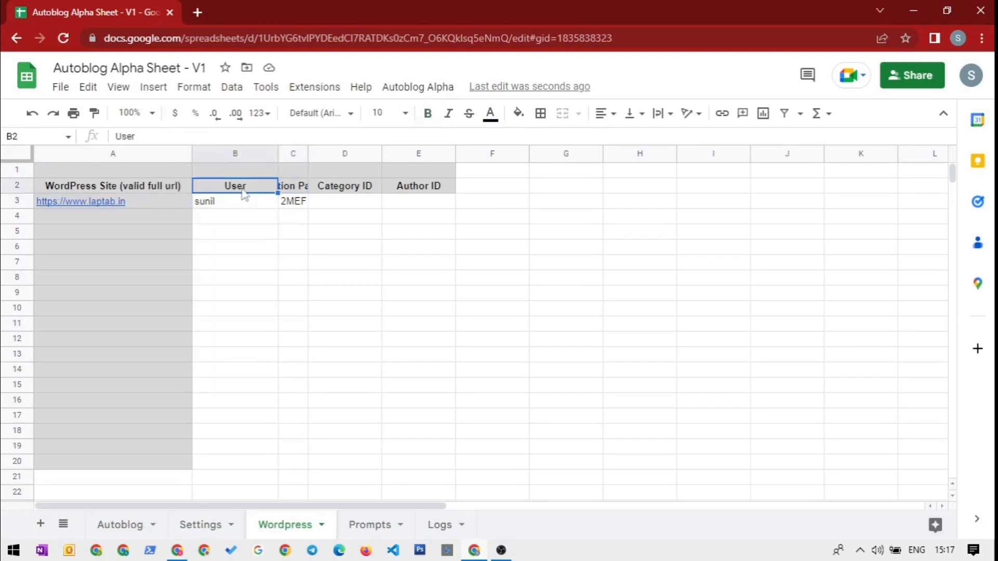
left_click(285, 191)
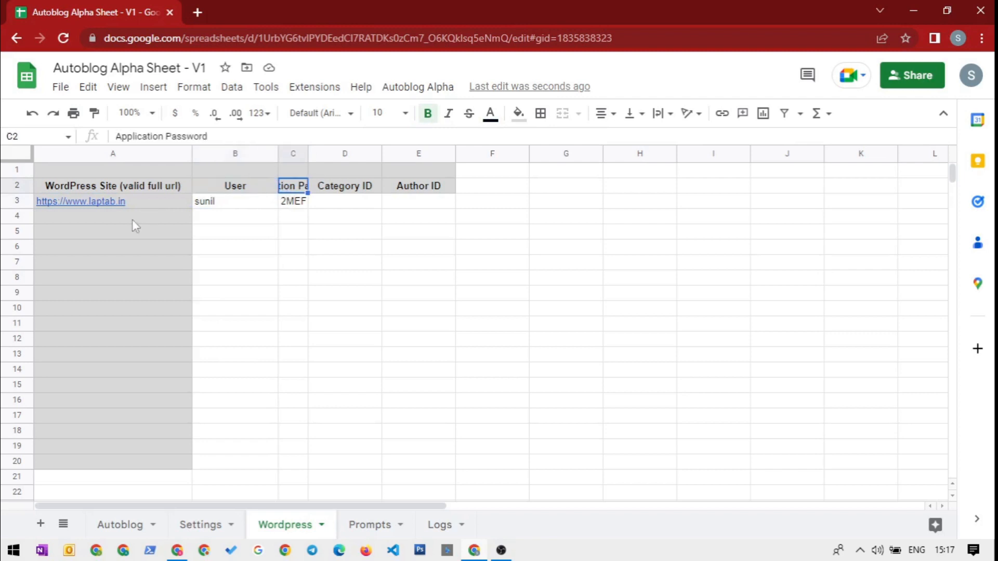
Step: Enter Memory Card as the keyword on the Autoblog sheet and start generating the blog, accepting the AI settings
left_click(114, 526)
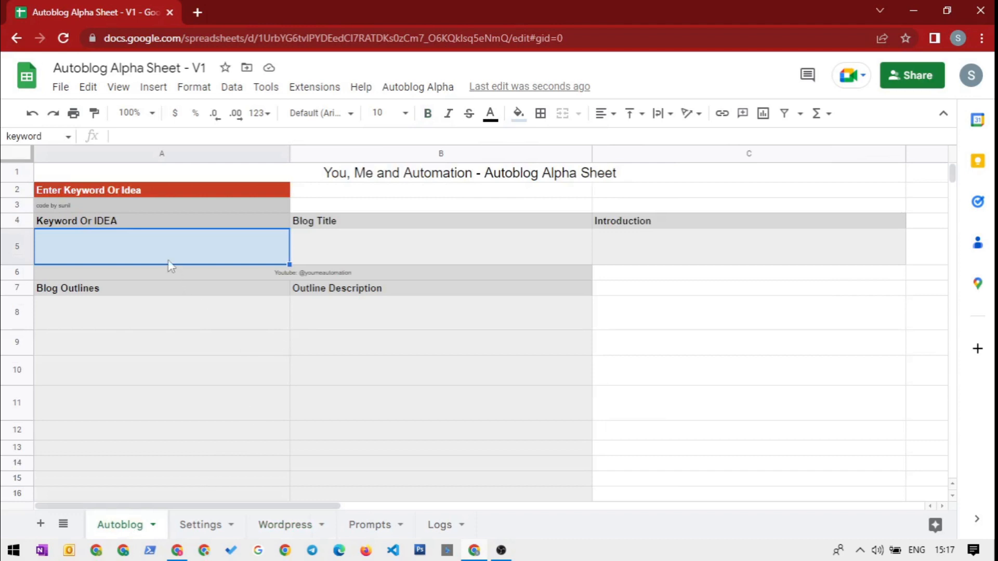
type("Memory")
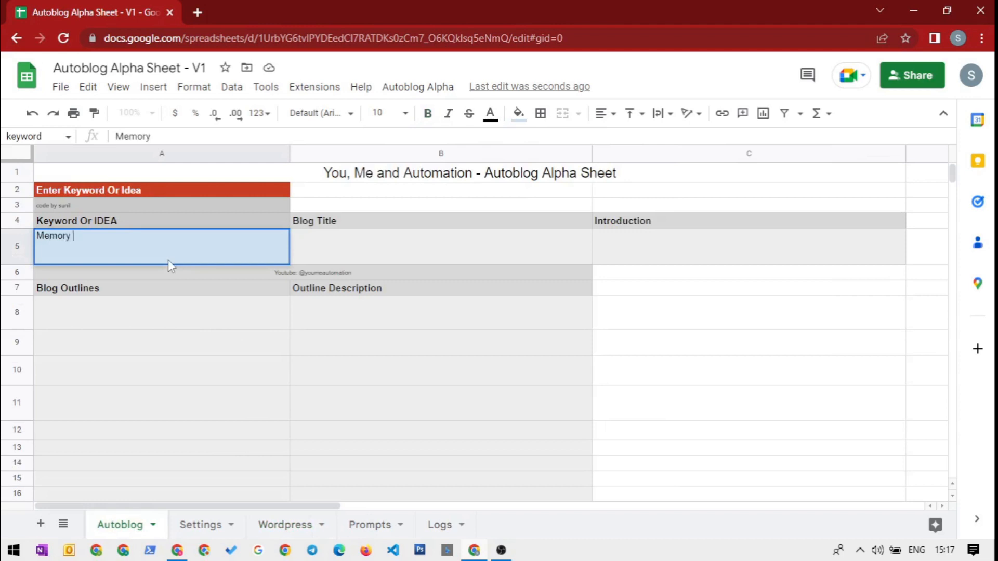
type(" Card")
left_click(415, 88)
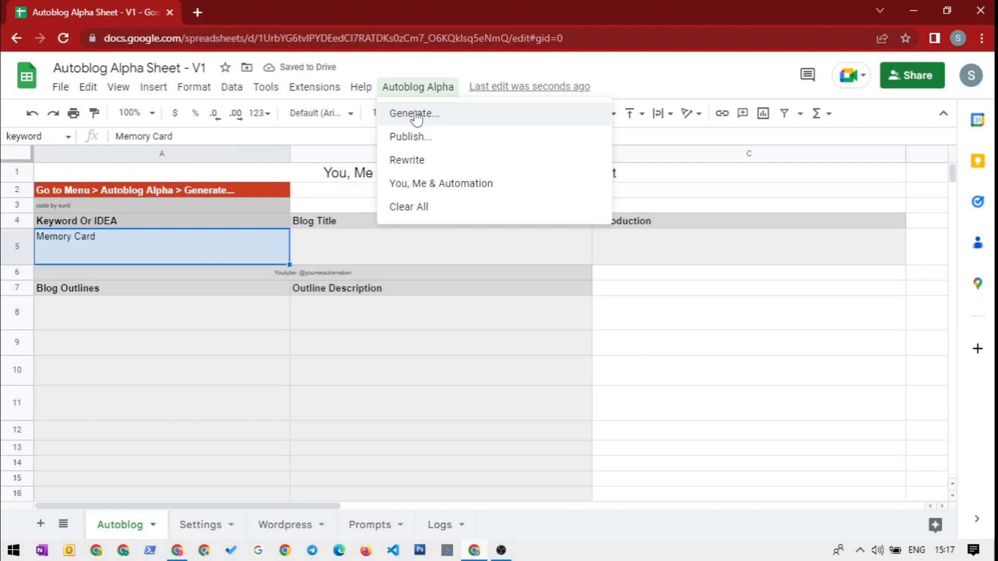
left_click(416, 116)
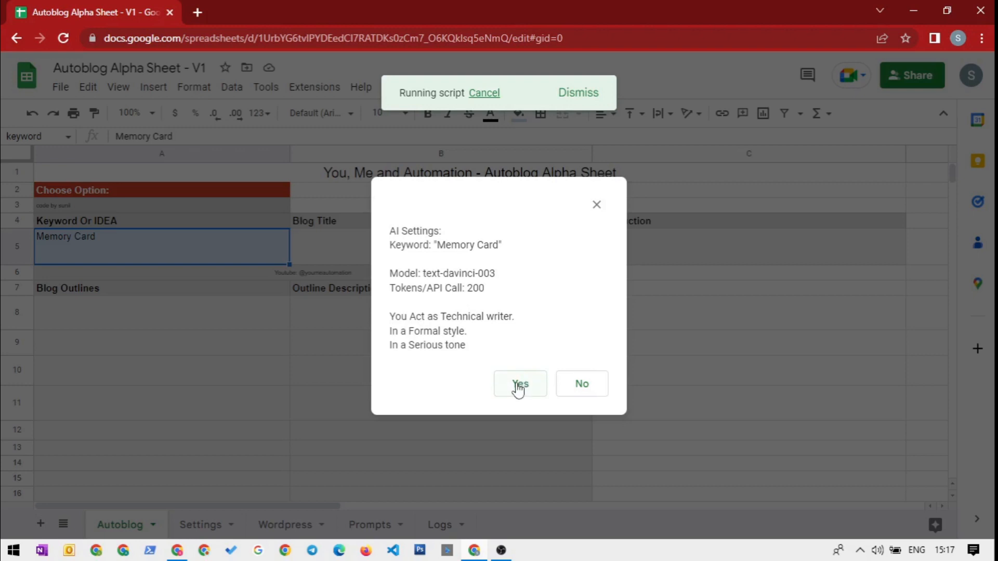
left_click(518, 386)
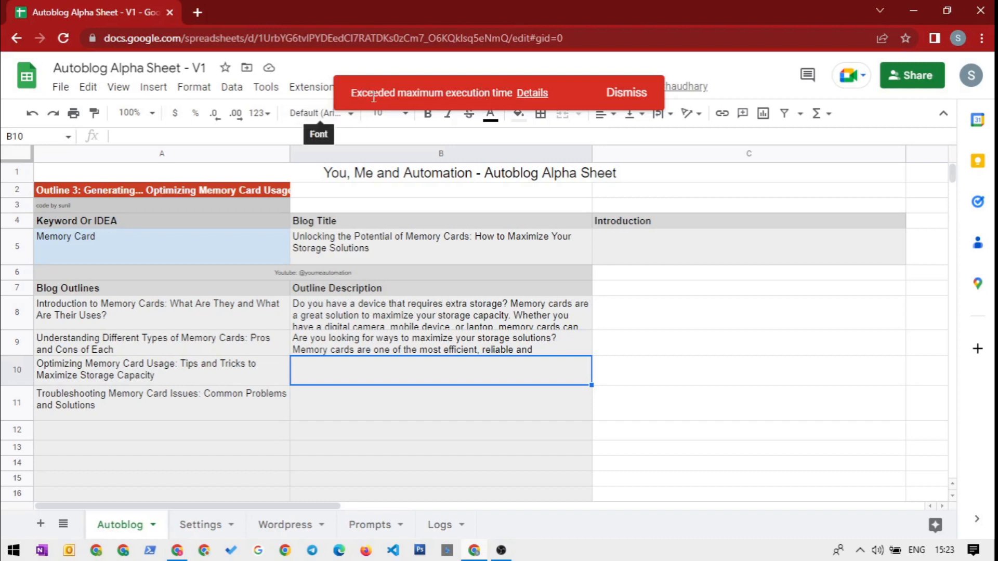
Step: Dismiss the script error, rerun Generate with the same AI settings to complete the blog, and decline publishing it
left_click(630, 97)
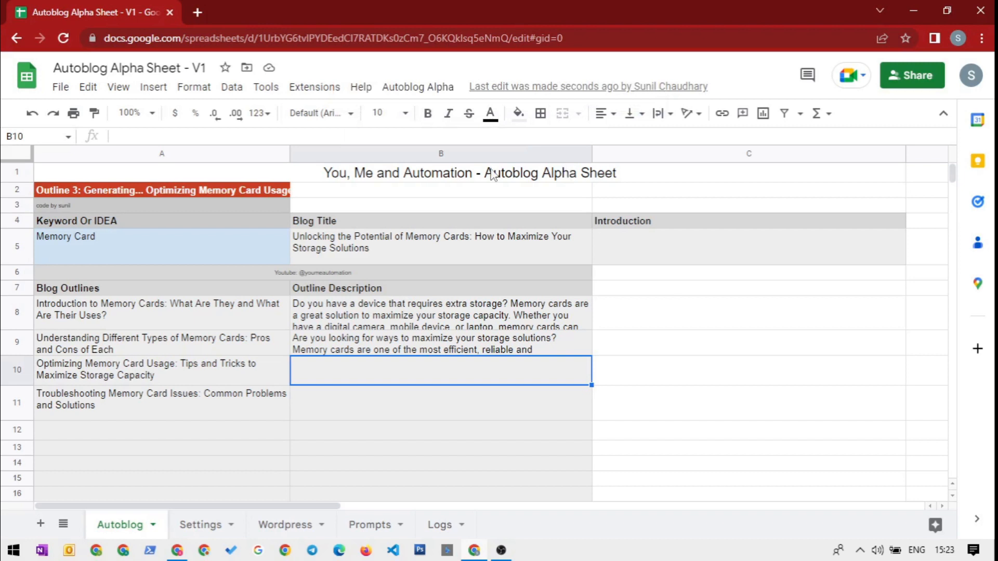
left_click(412, 89)
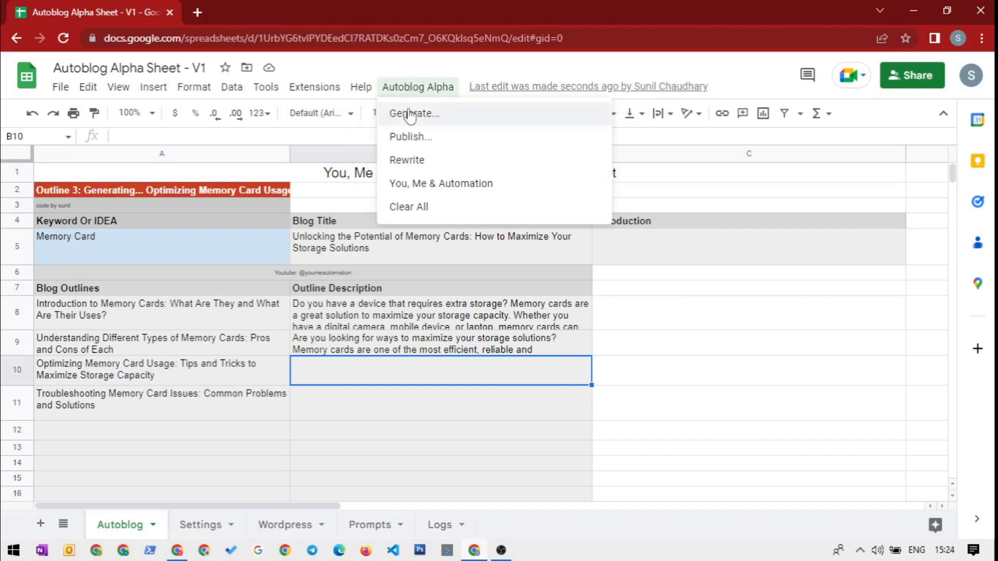
left_click(409, 114)
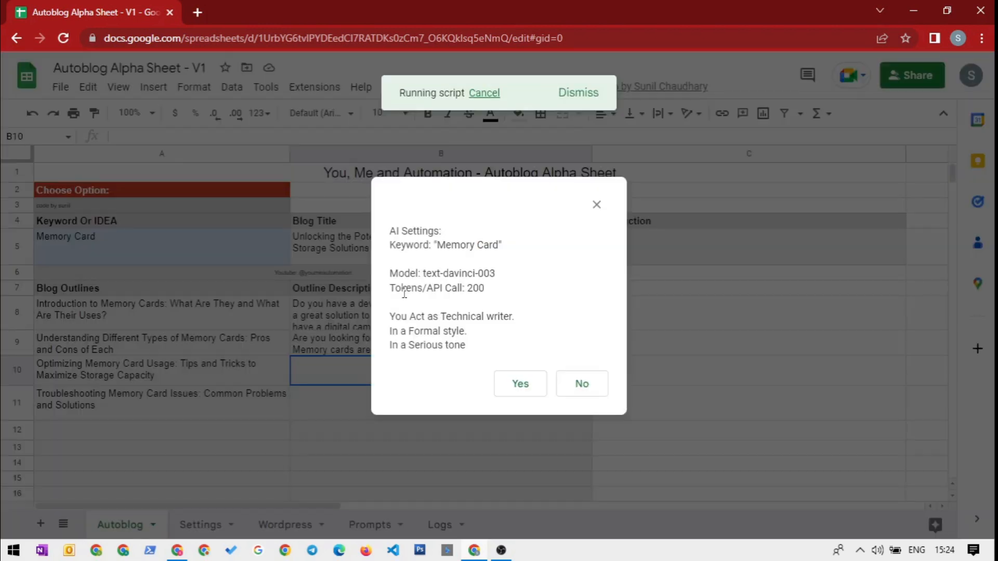
left_click(514, 385)
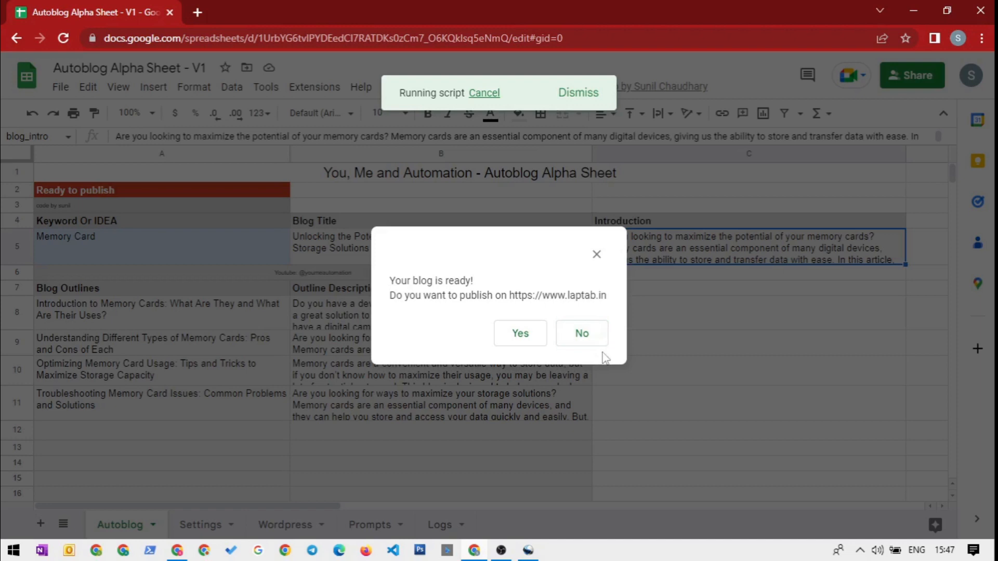
left_click(578, 338)
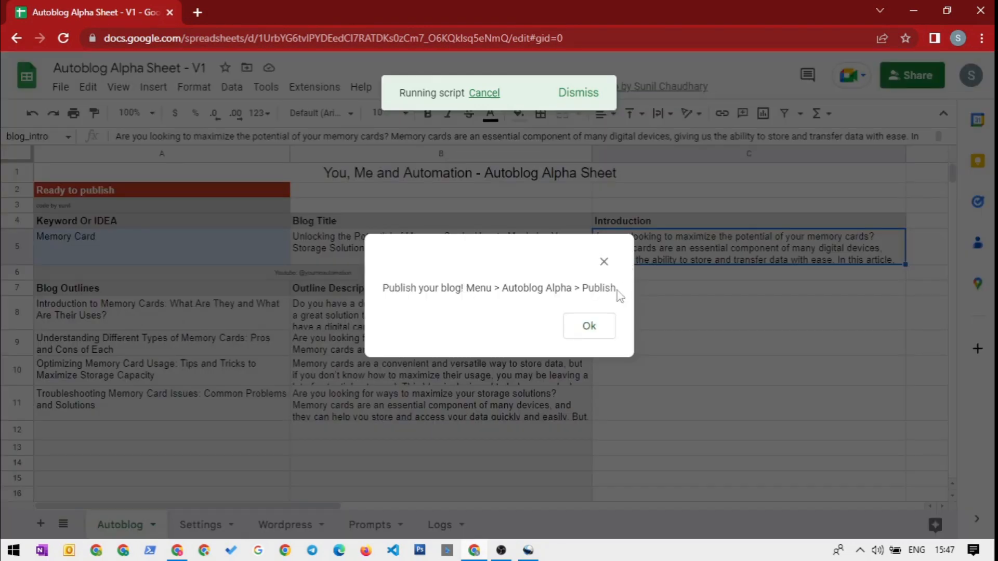
left_click(598, 327)
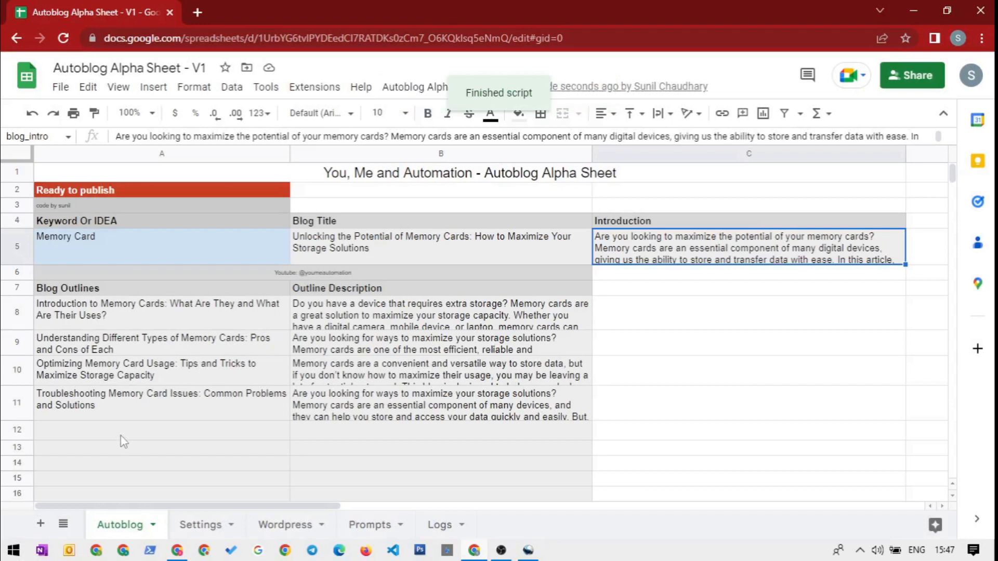
Step: Add Conclusion as an additional blog outline in cell A12
left_click(121, 435)
type("Conclusion")
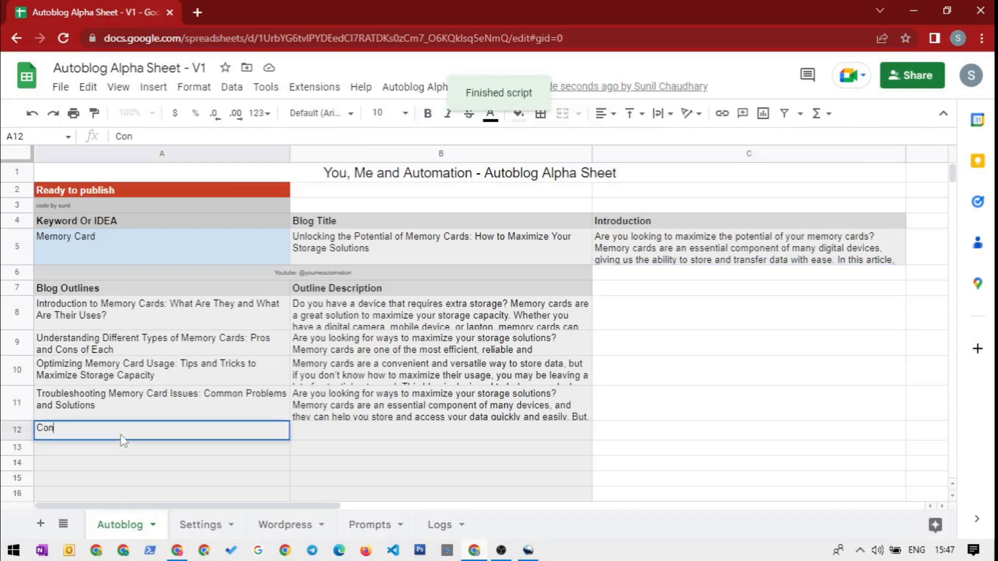
key("BackSpace")
key("BackSpace")
key("BackSpace")
key("BackSpace")
key("BackSpace")
key("BackSpace")
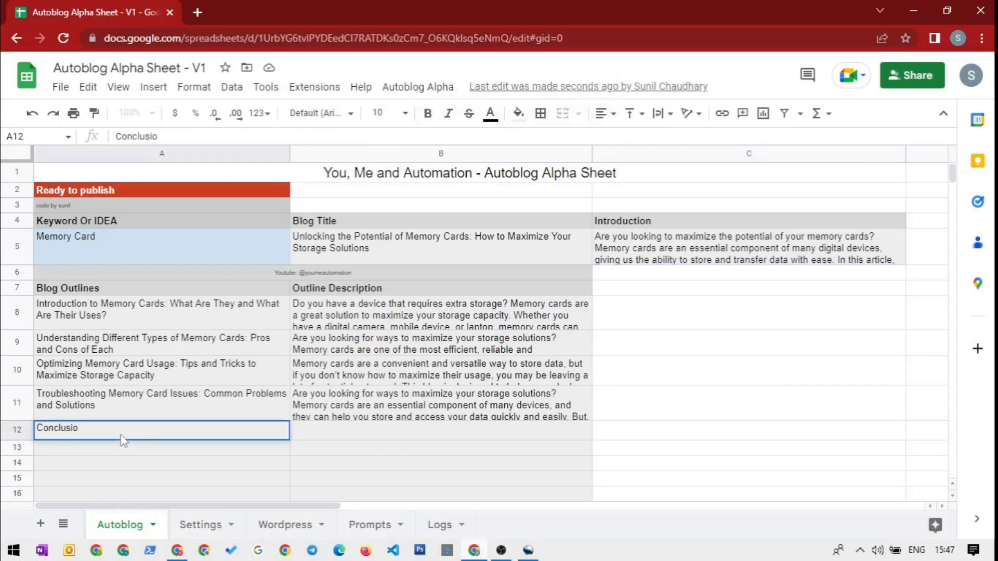
type("lusion")
key("Return")
left_click(418, 87)
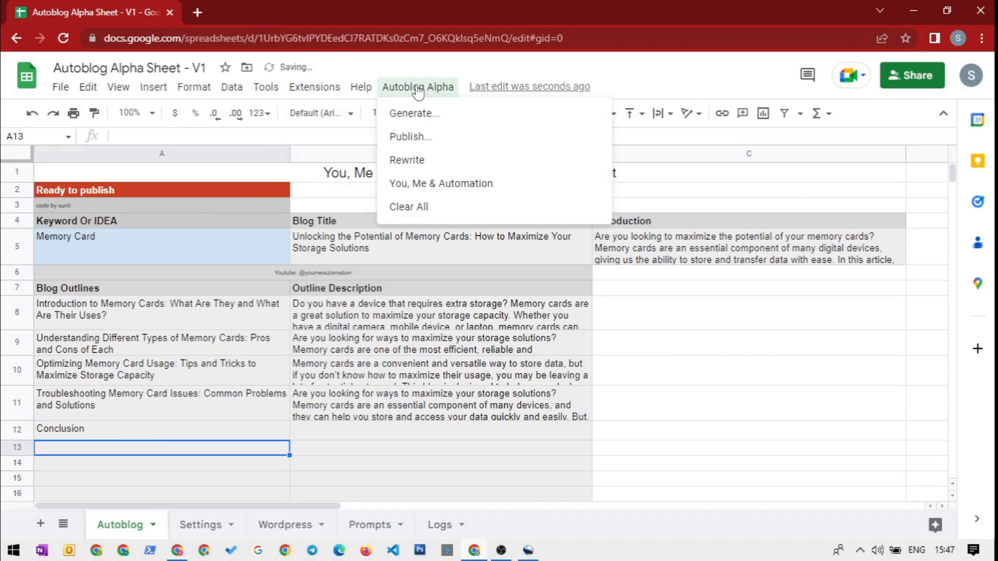
left_click(416, 112)
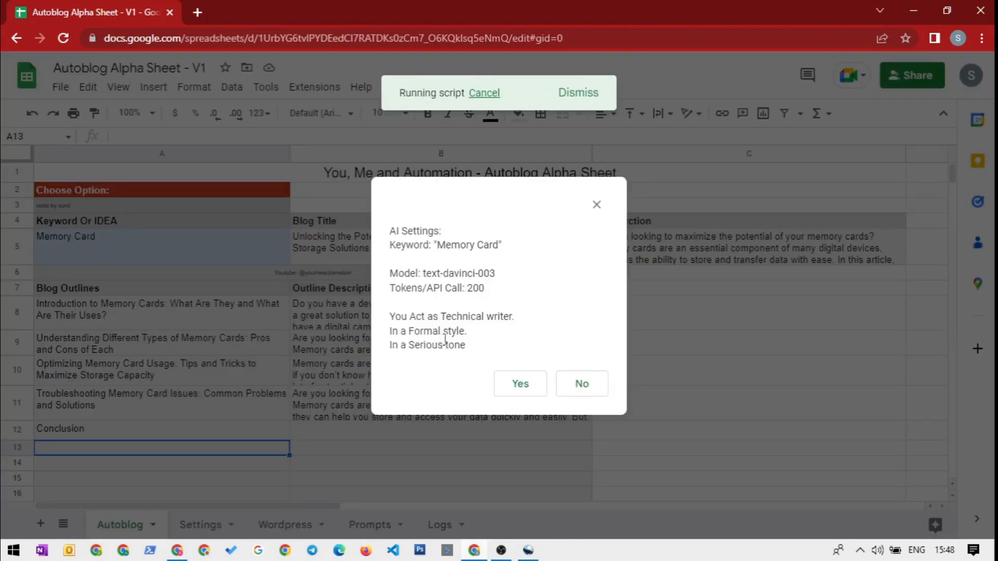
left_click(522, 389)
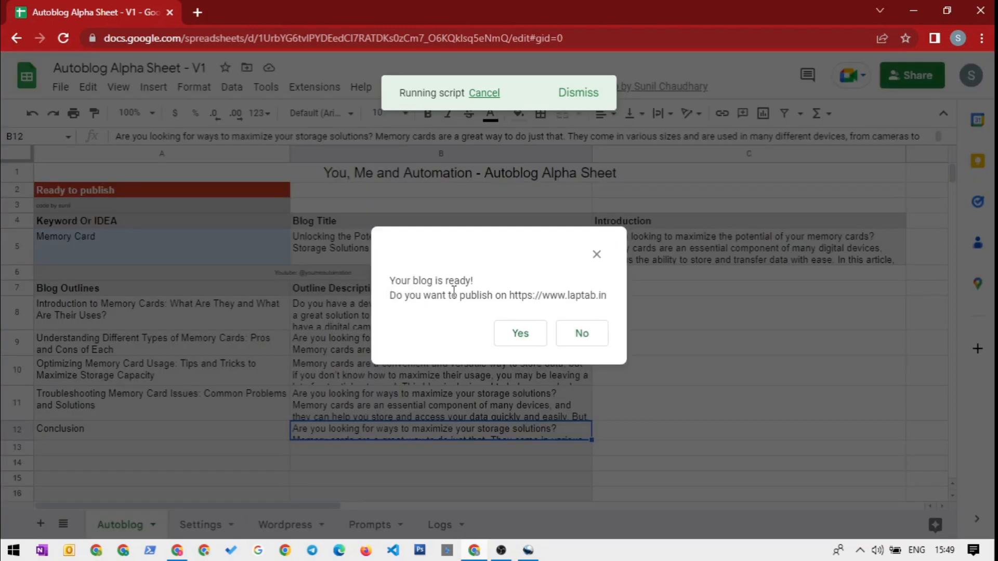
left_click(520, 335)
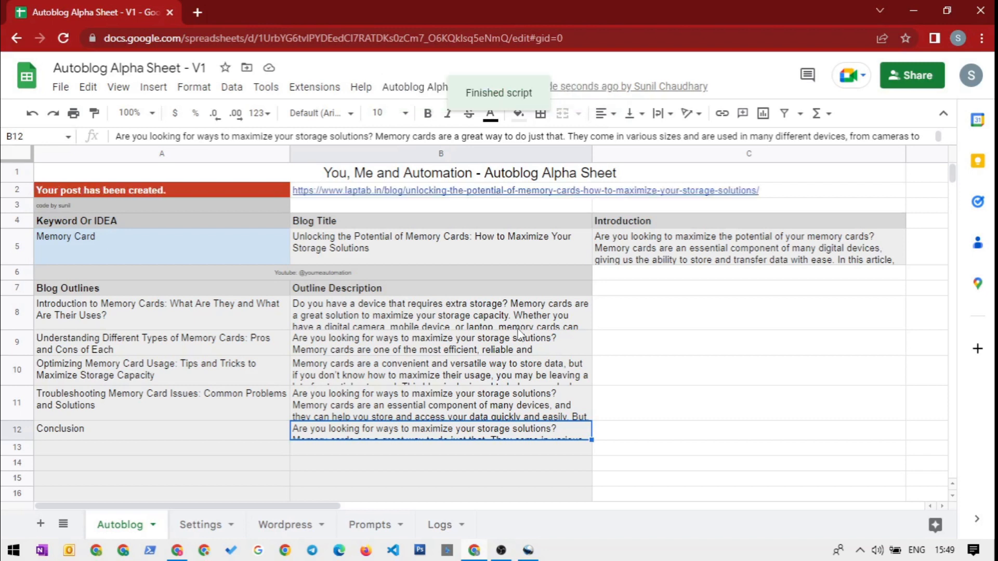
Step: Open the published blog post from the link in cell B2
left_click(361, 205)
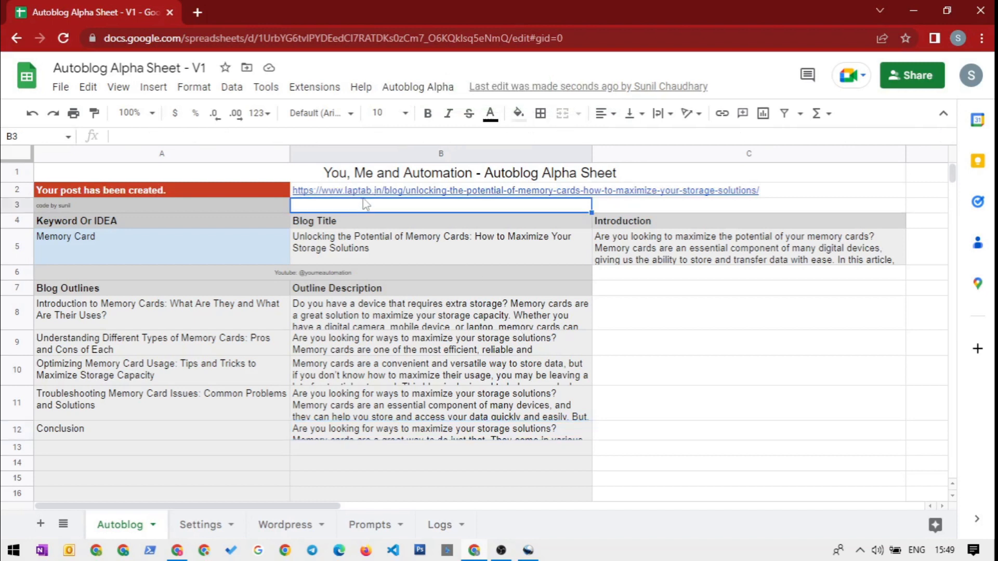
left_click(330, 193)
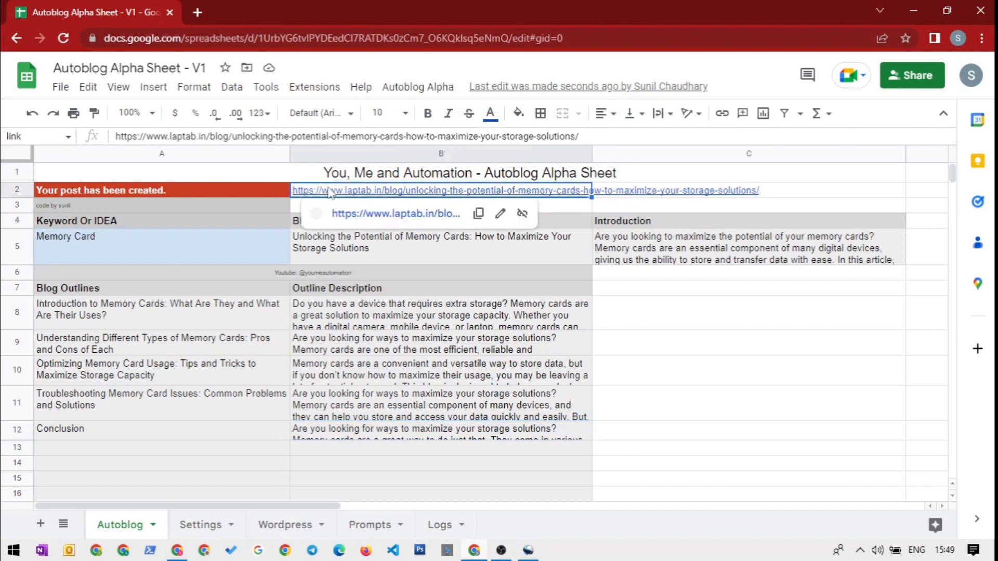
left_click(366, 214)
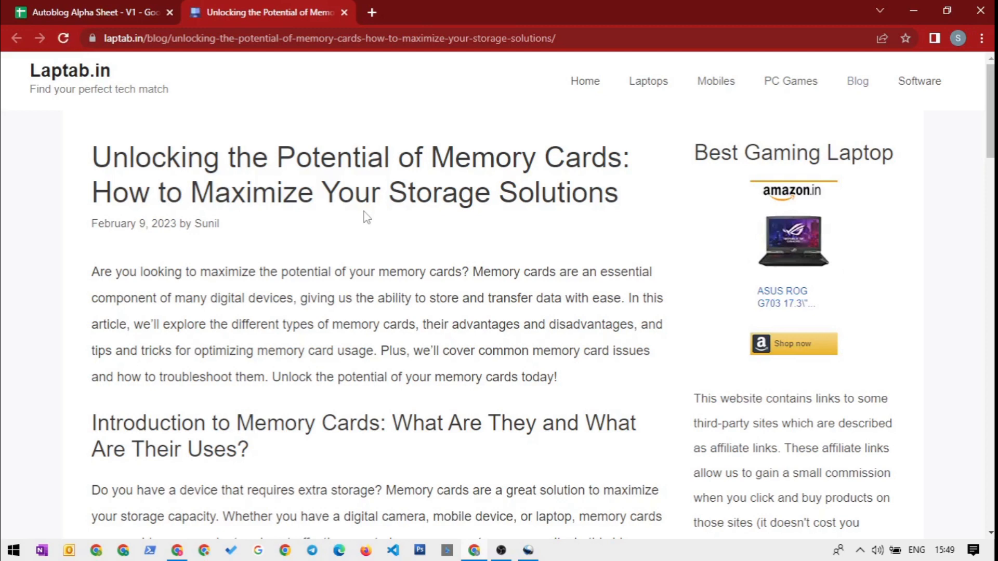
Step: Review the published memory card post from its introduction through the Conclusion section
scroll(398, 269, "down", 15)
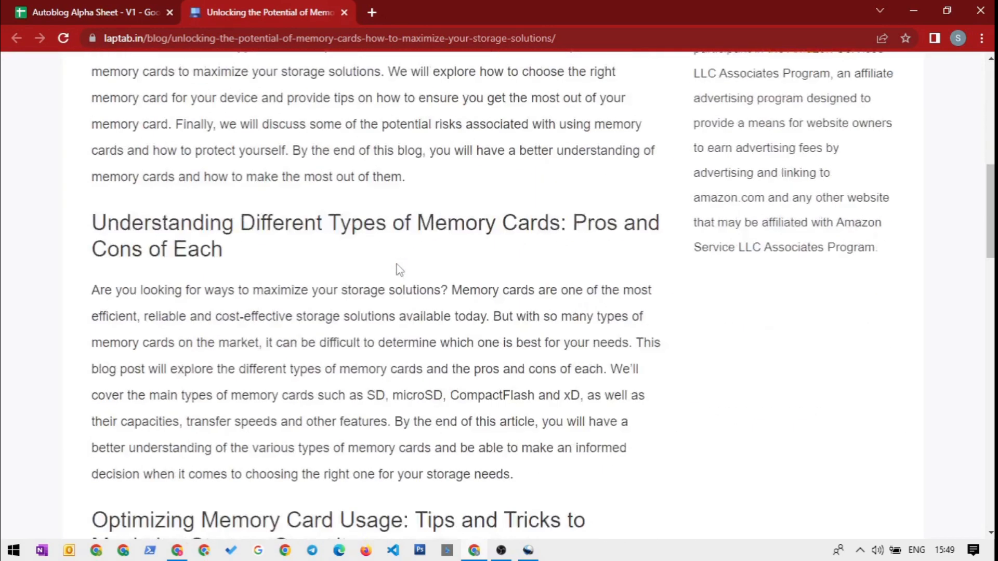
scroll(400, 269, "down", 14)
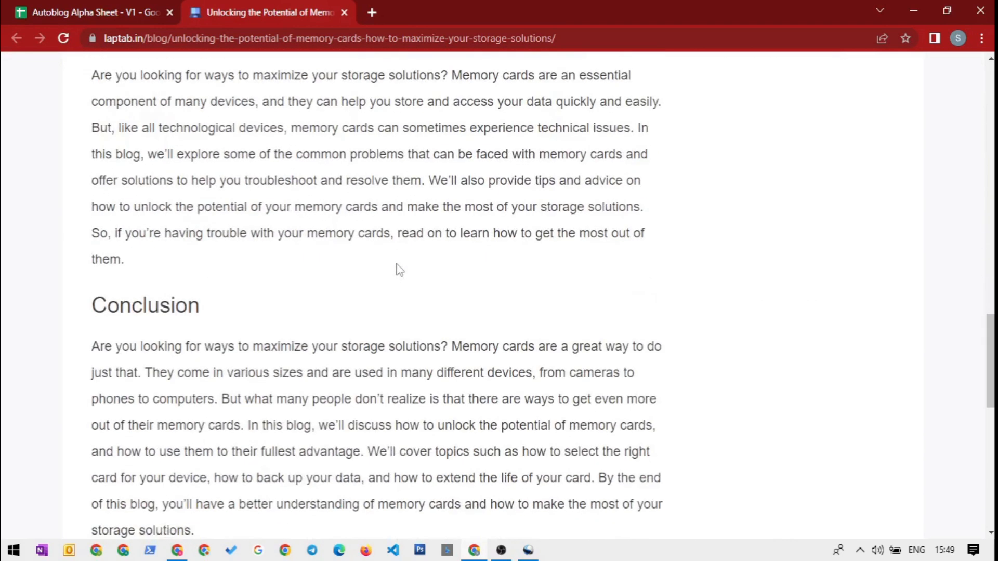
scroll(399, 269, "up", 20)
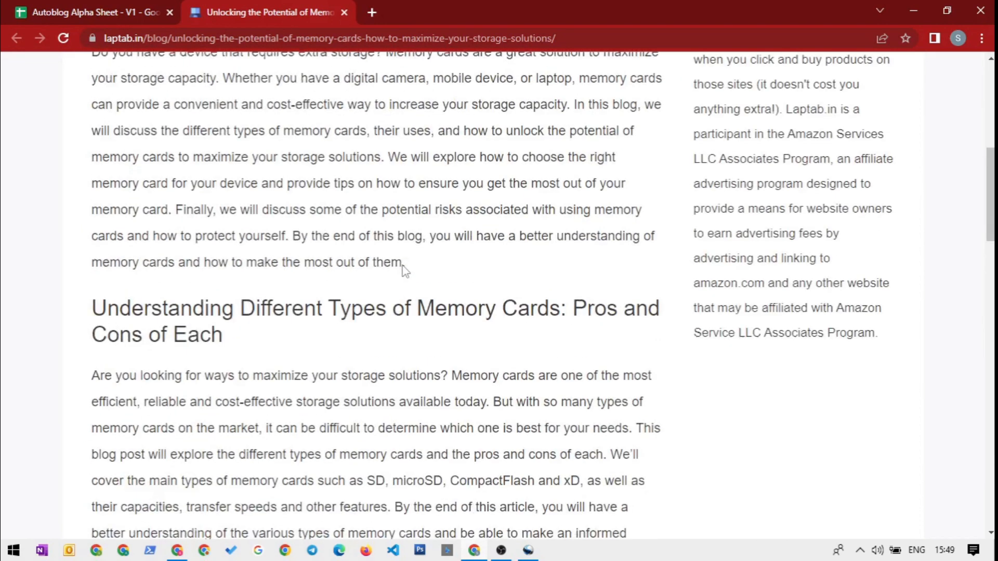
Step: Return to the Autoblog sheet and start an Autoblog Alpha Rewrite of the Introduction text in cell C5
left_click(102, 9)
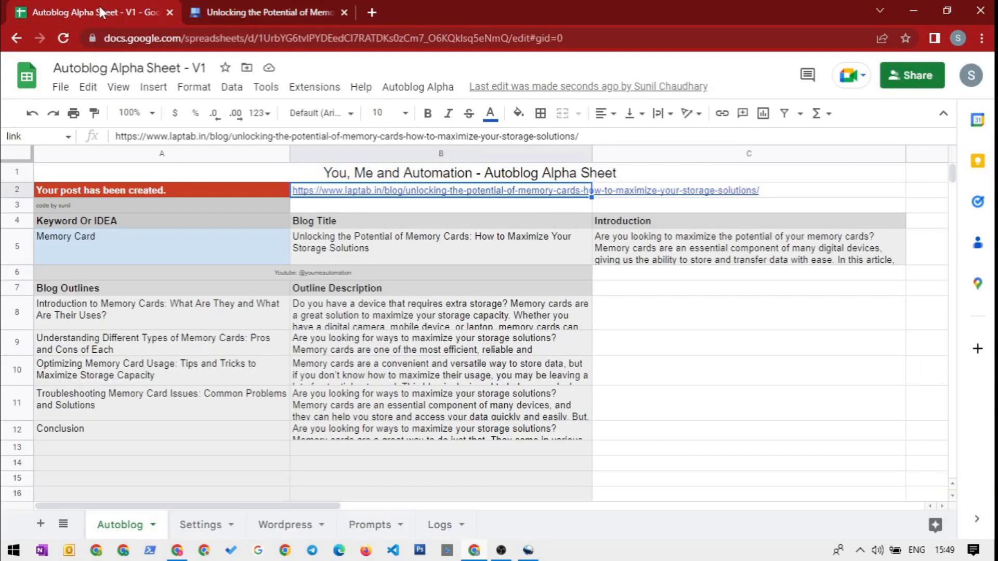
left_click(354, 323)
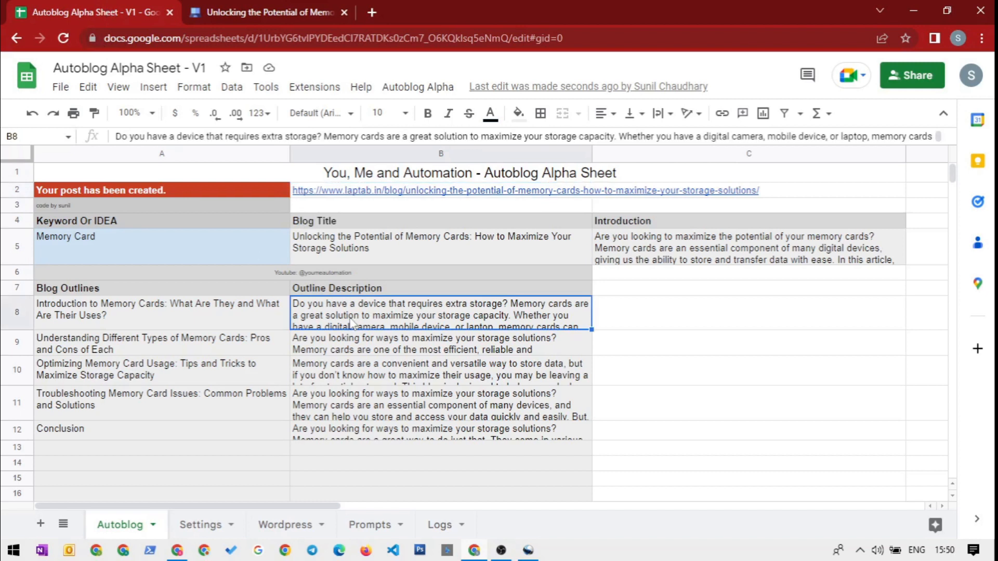
left_click(665, 258)
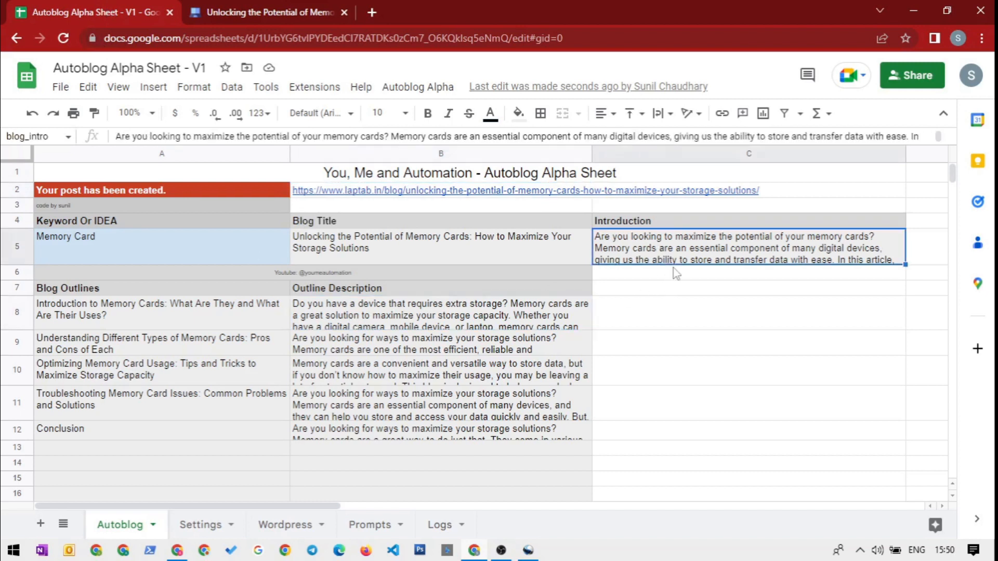
left_click(412, 92)
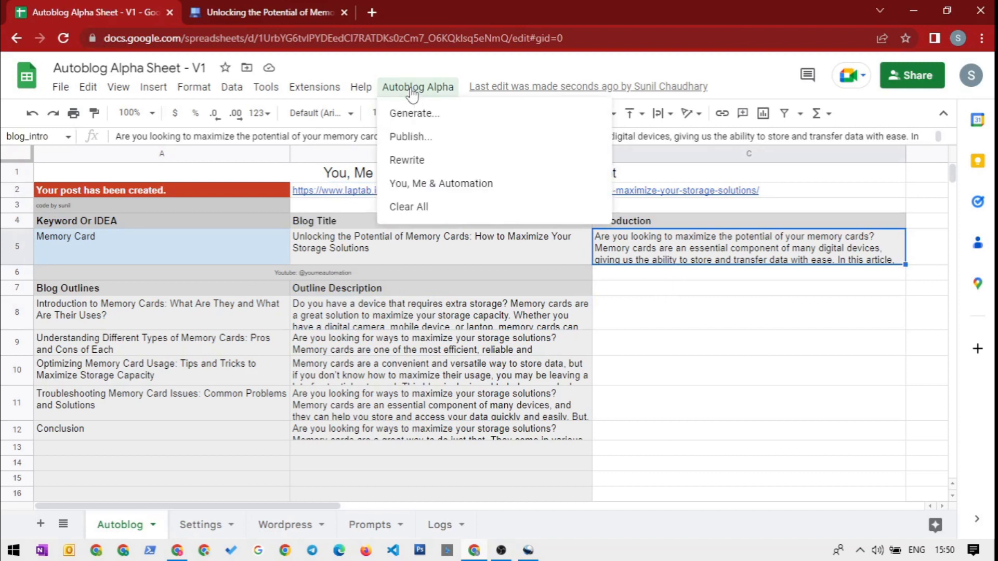
left_click(413, 161)
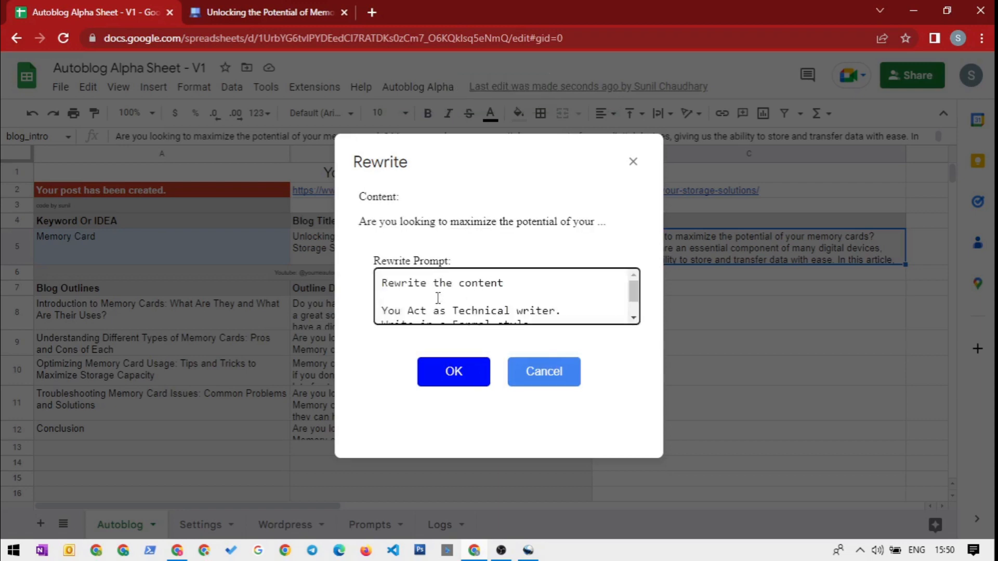
Step: Replace the rewrite prompt with "Rewrite the content in conversational style" and run the rewrite
left_click_drag(526, 285, 606, 360)
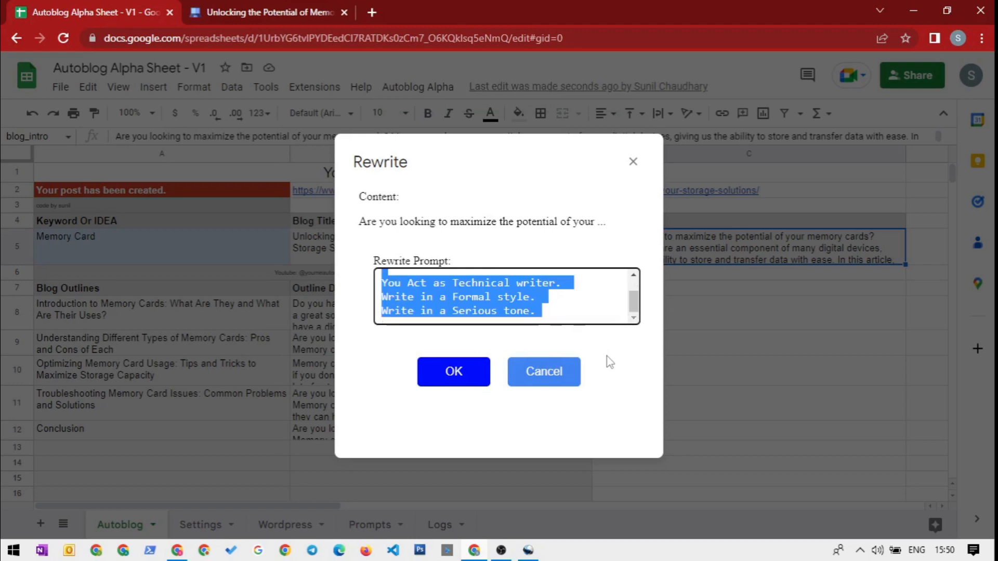
key("BackSpace")
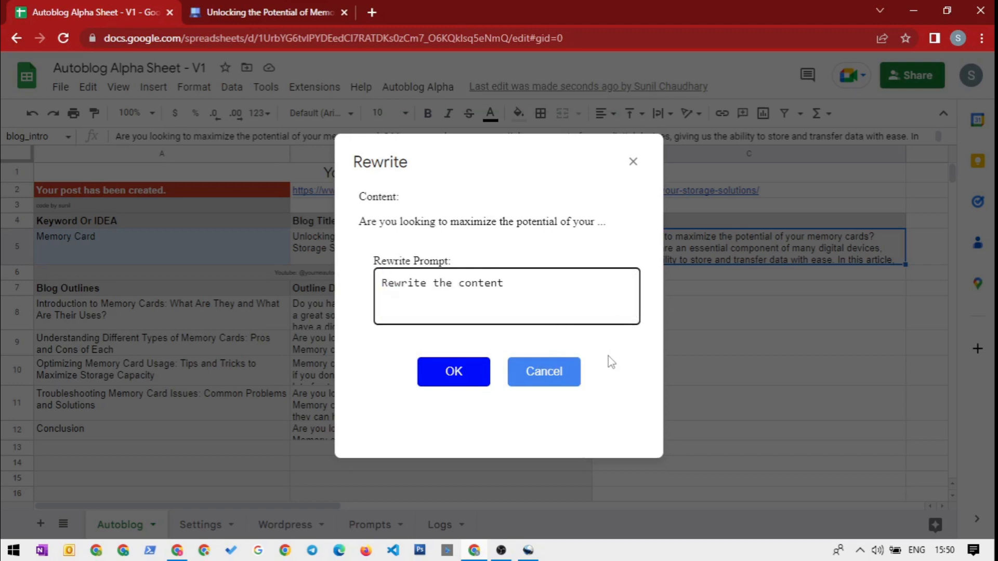
key("BackSpace")
key("BackSpace")
key("BackSpace")
key("BackSpace")
key("BackSpace")
key("BackSpace")
key("BackSpace")
type("int")
key("BackSpace")
key("BackSpace")
key("BackSpace")
type("content in conversational styl")
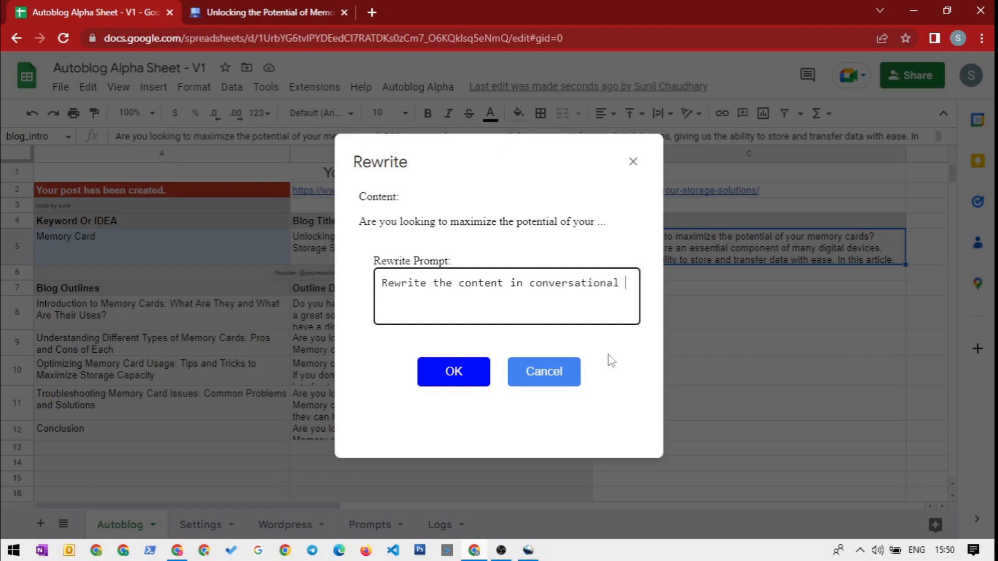
type("e")
left_click(464, 376)
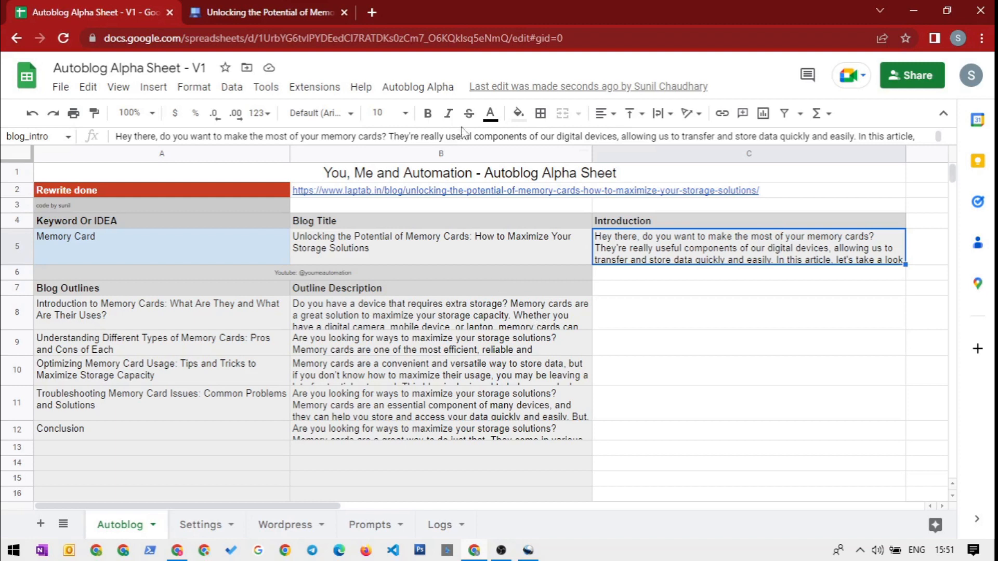
Step: Check the Autoblog Alpha publishing command and the available WordPress sites for Publish on in the Settings sheet
left_click(415, 96)
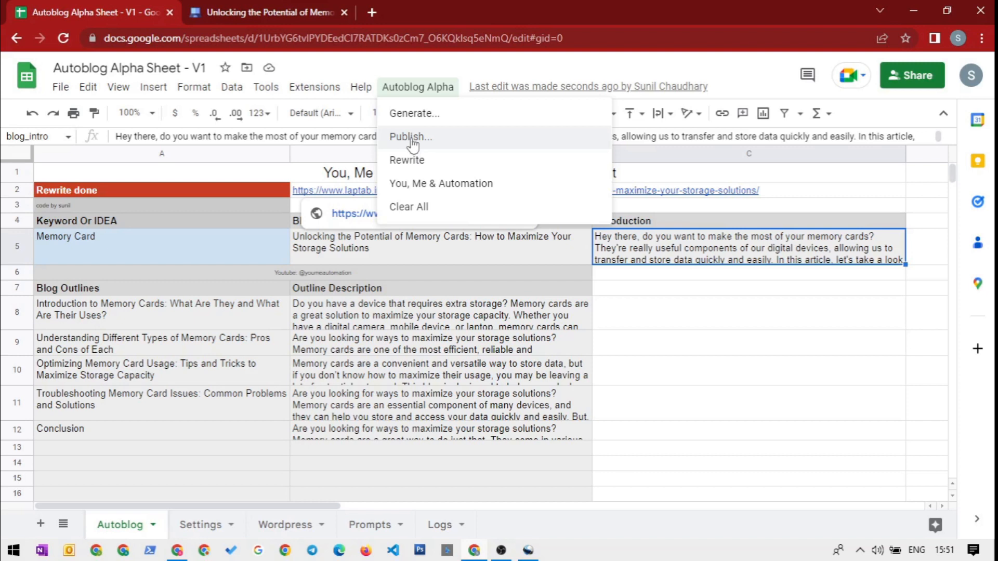
left_click(202, 526)
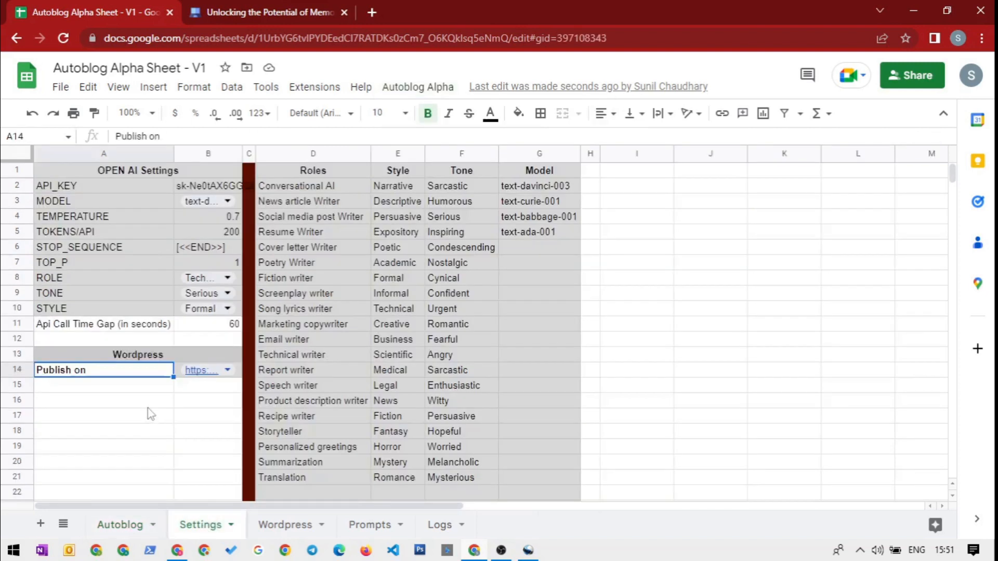
left_click(229, 372)
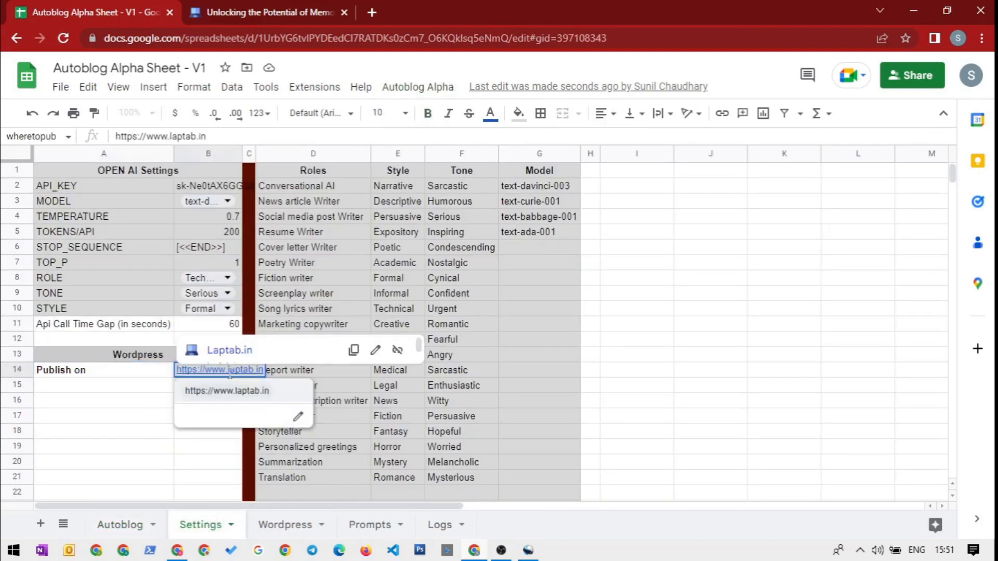
left_click(120, 404)
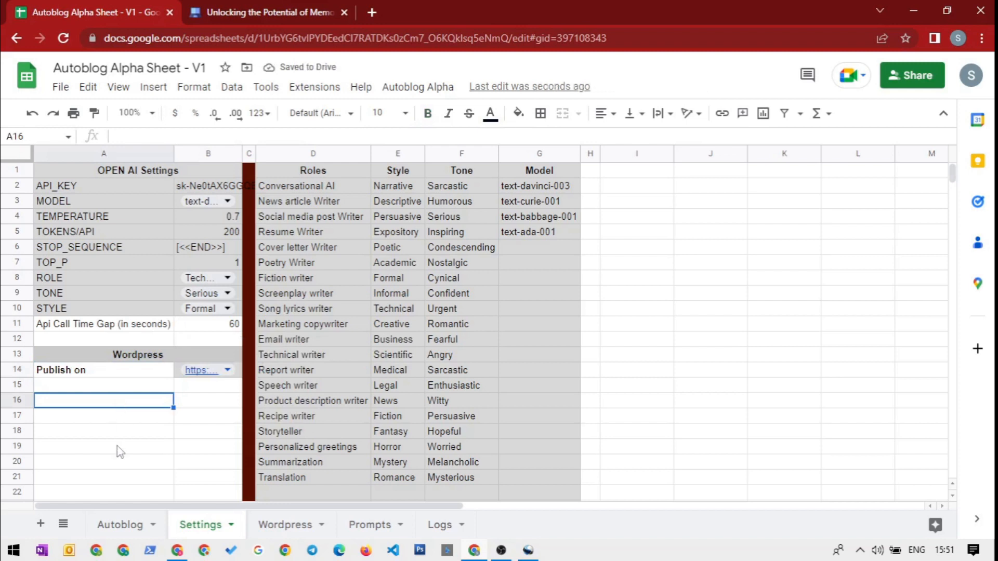
Step: Examine the blog title, intro, outlines and outline description prompts in the Prompts sheet
left_click(366, 526)
scroll(223, 352, "up", 1)
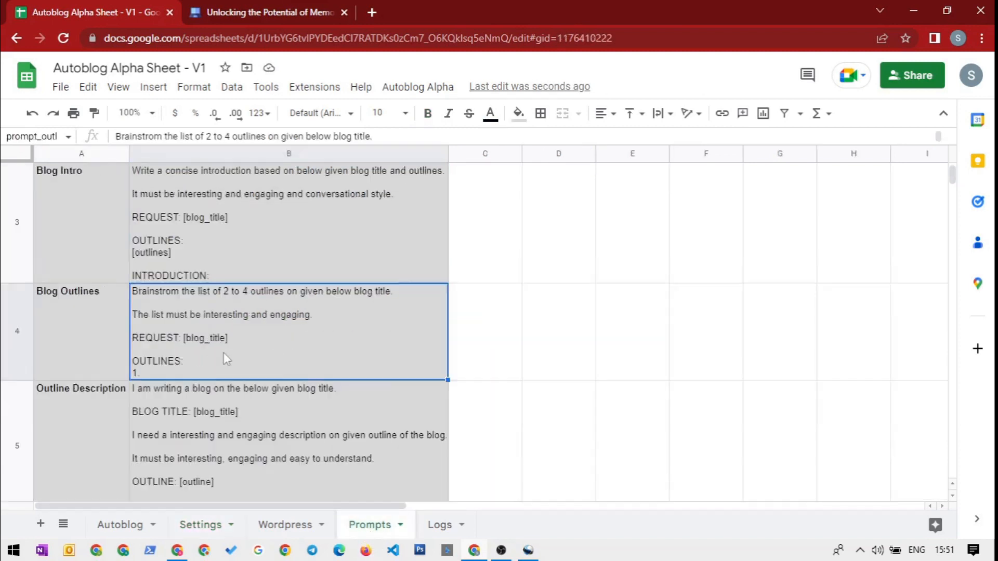
scroll(223, 353, "up", 2)
left_click(238, 241)
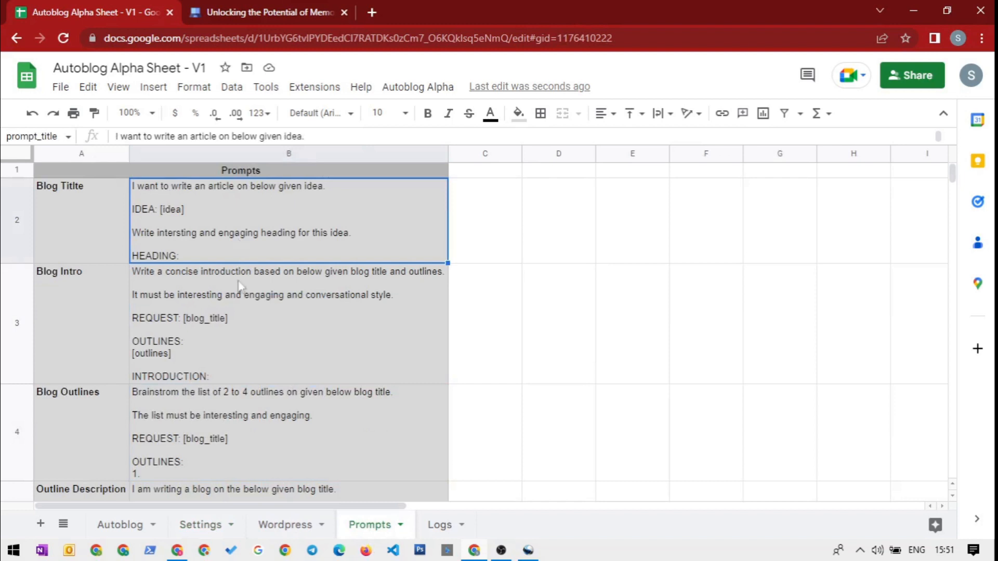
left_click(235, 311)
scroll(242, 350, "down", 1)
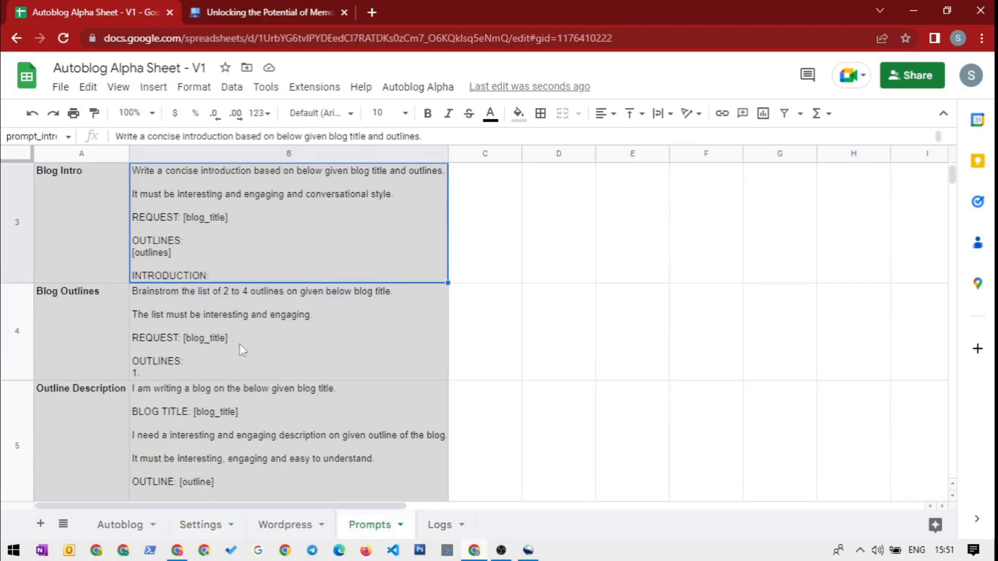
left_click(234, 343)
left_click(232, 413)
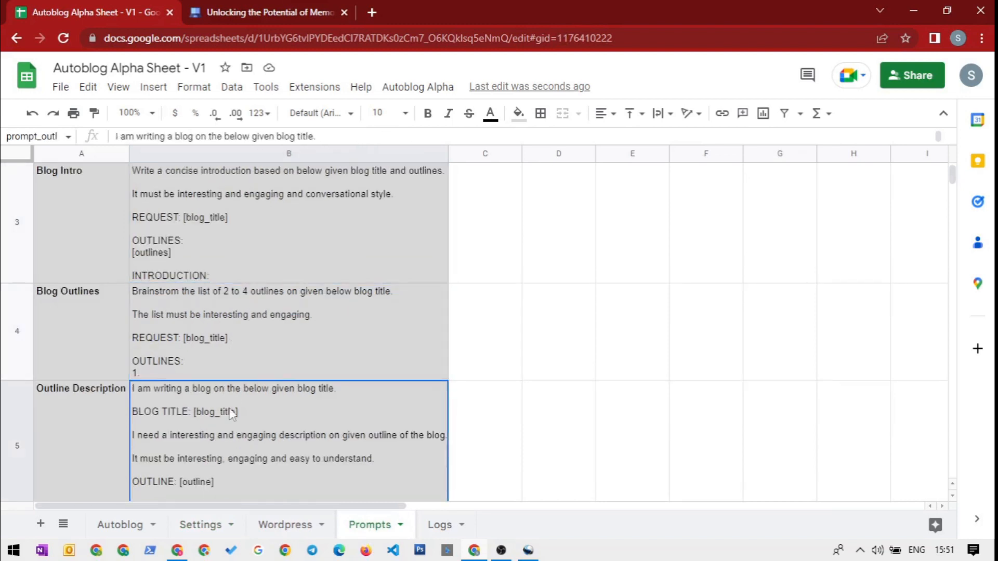
Step: Browse the Logs sheet down to its most recent API request entries
left_click(436, 526)
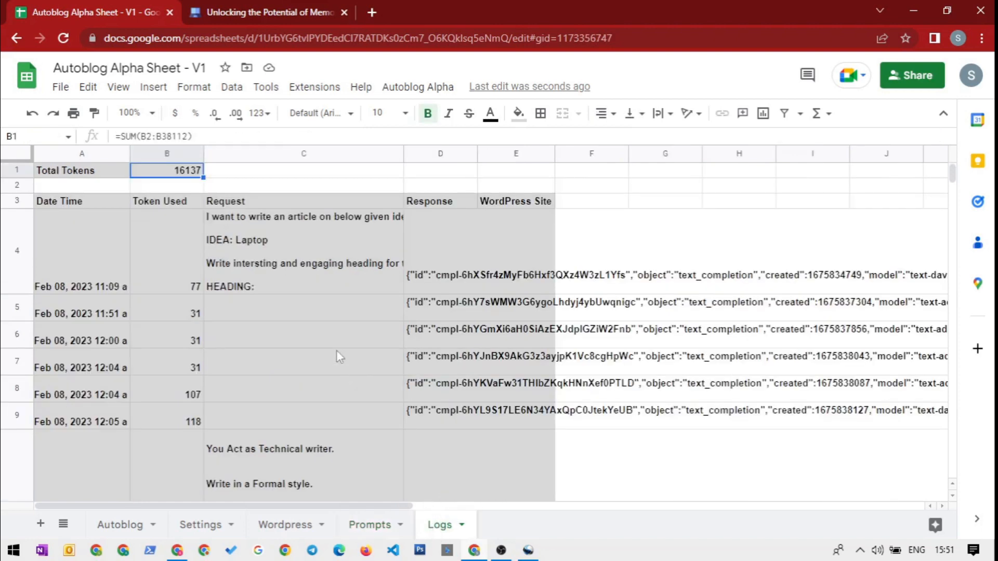
scroll(337, 356, "down", 10)
left_click_drag(954, 193, 949, 299)
scroll(431, 388, "down", 10)
scroll(429, 389, "up", 5)
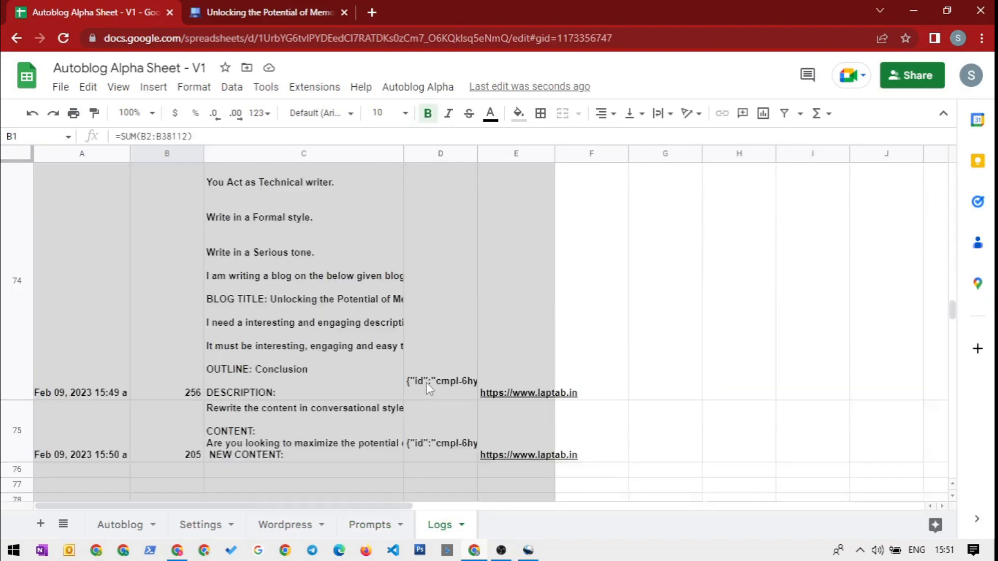
scroll(426, 382, "up", 5)
scroll(426, 389, "up", 2)
Step: Inspect the latest log entry's request, response, WordPress site, date and token usage, plus the Total Tokens formula in B1
left_click(268, 437)
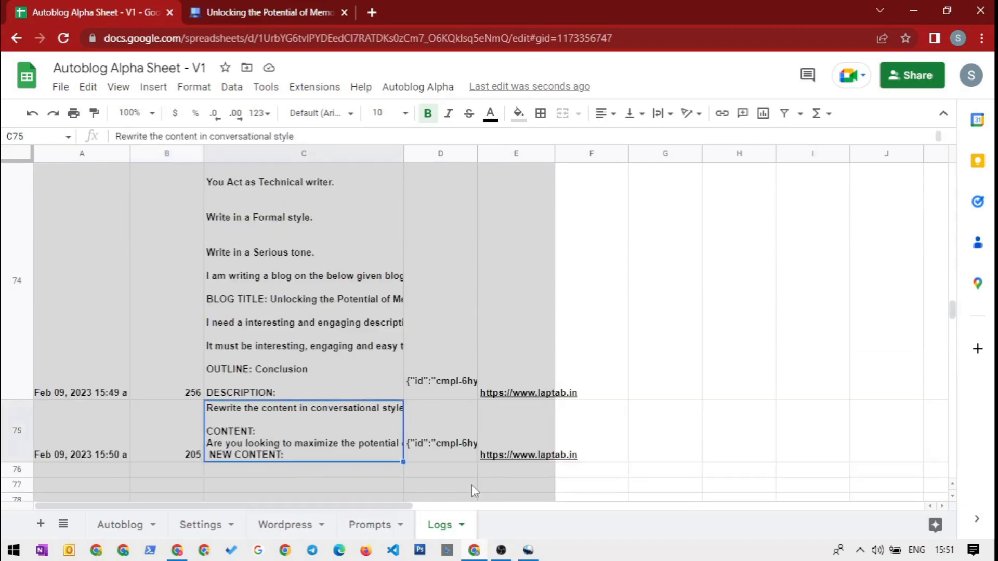
left_click(435, 431)
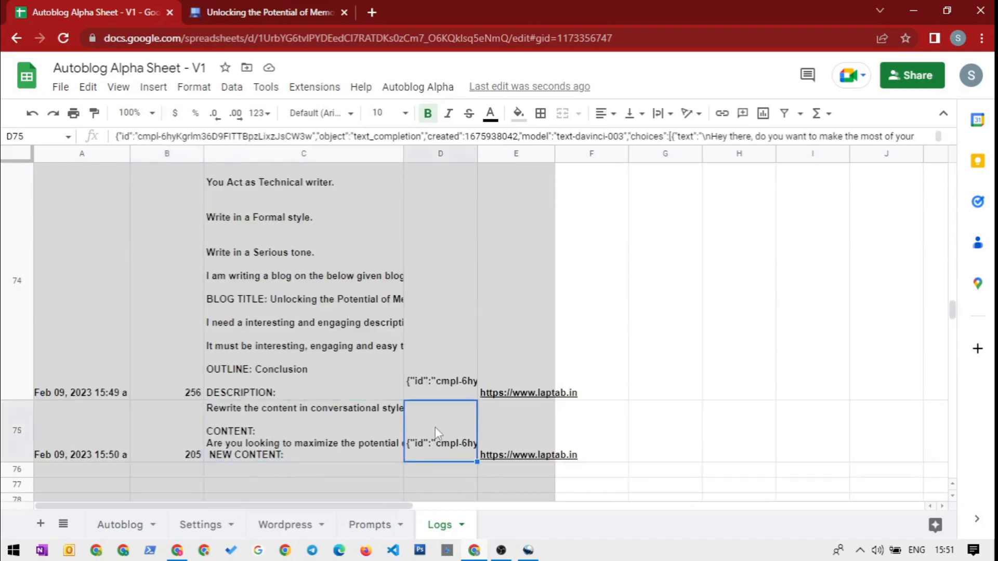
left_click(528, 439)
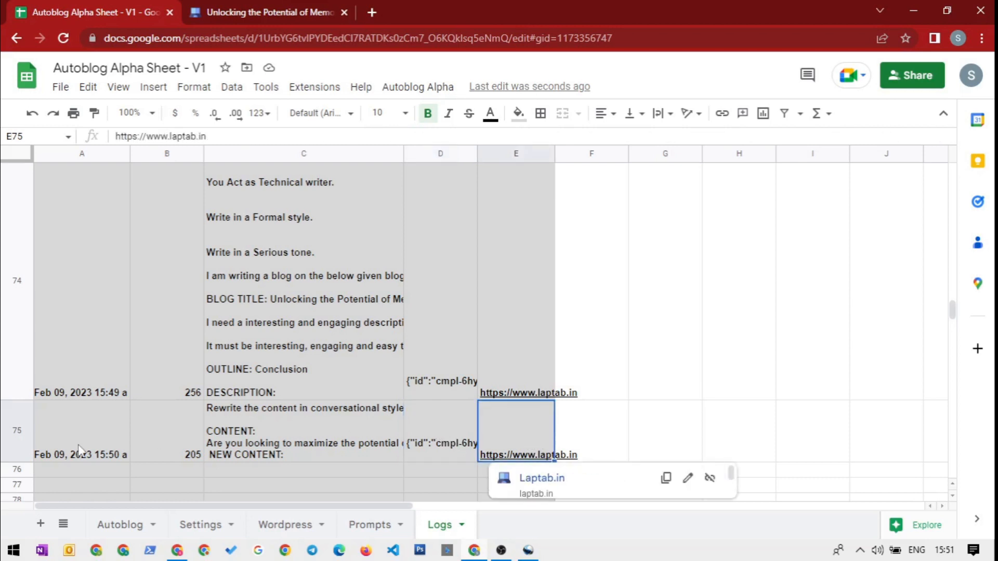
left_click(94, 452)
left_click(186, 441)
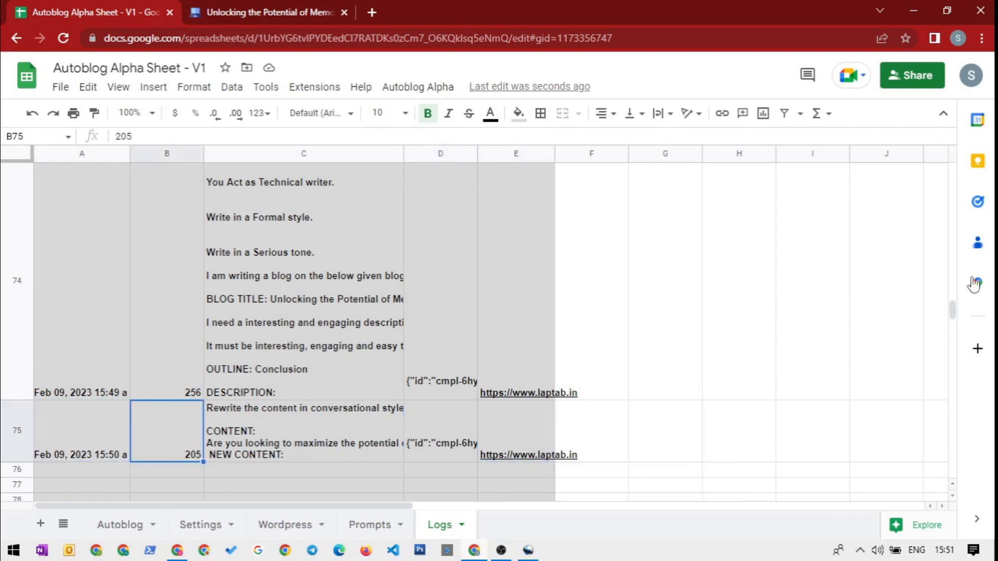
left_click_drag(952, 310, 962, 169)
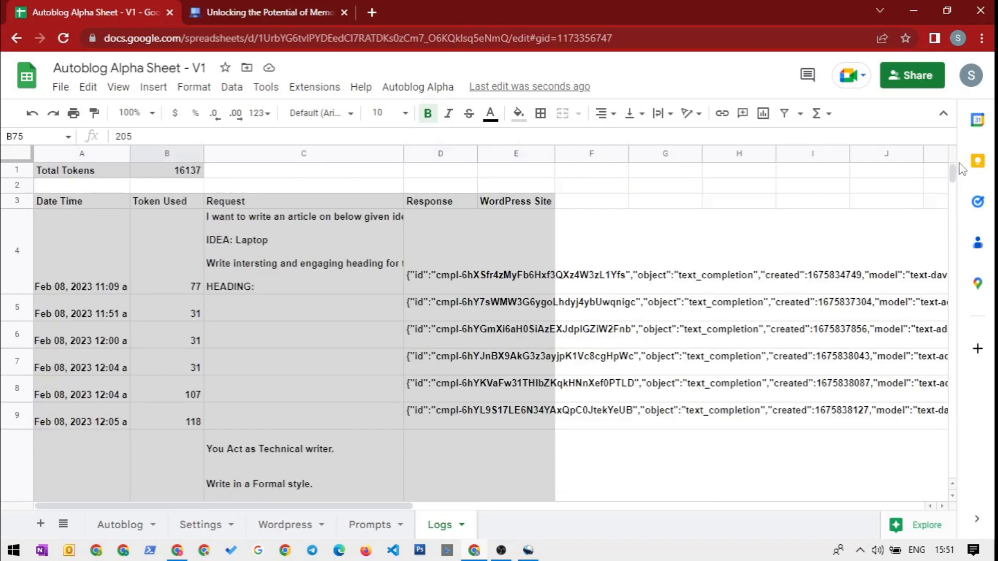
left_click(168, 176)
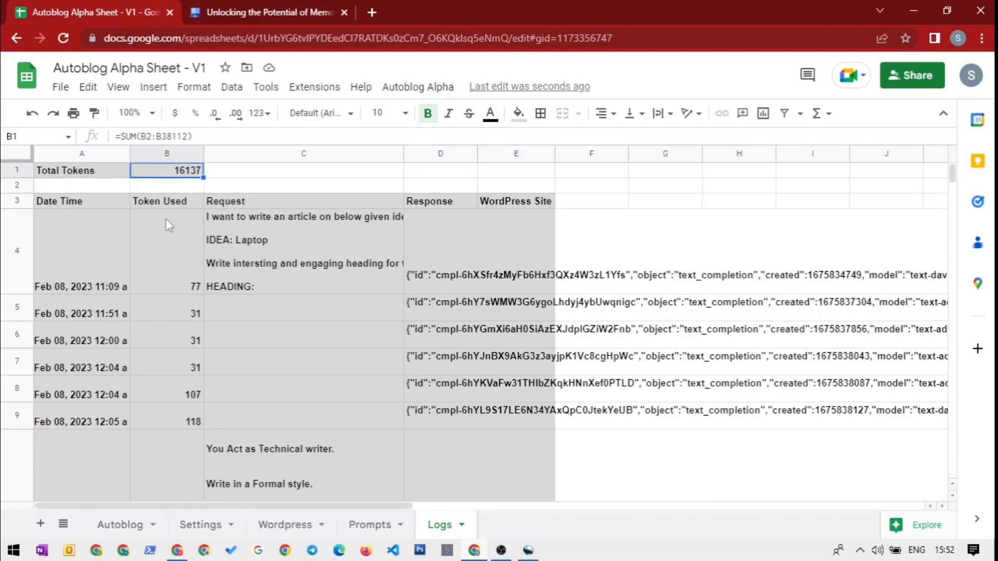
Step: Examine the status message, the Autoblog Alpha commands and the outline descriptions in B10 and B8 on the Autoblog sheet
left_click(120, 524)
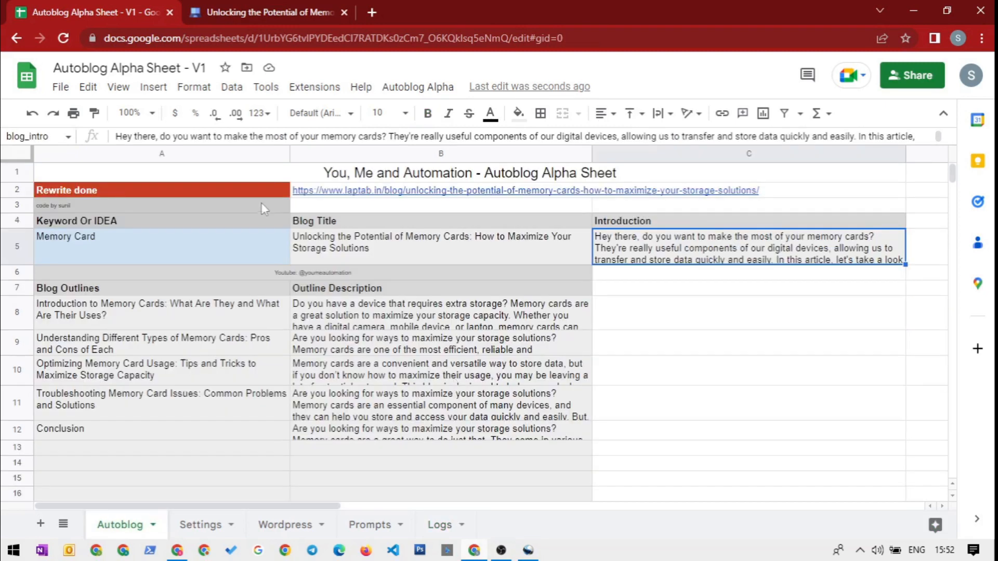
left_click(202, 196)
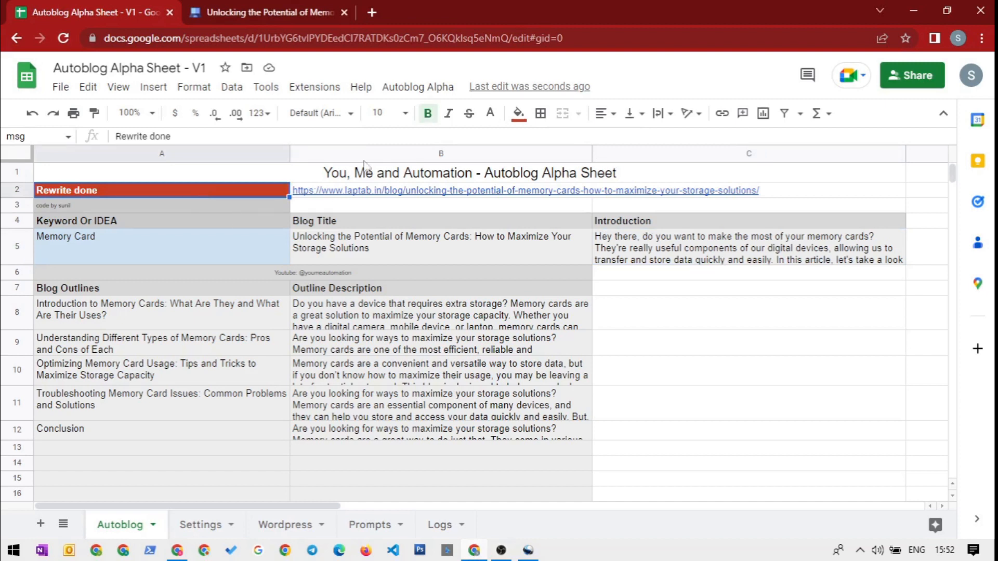
left_click(406, 88)
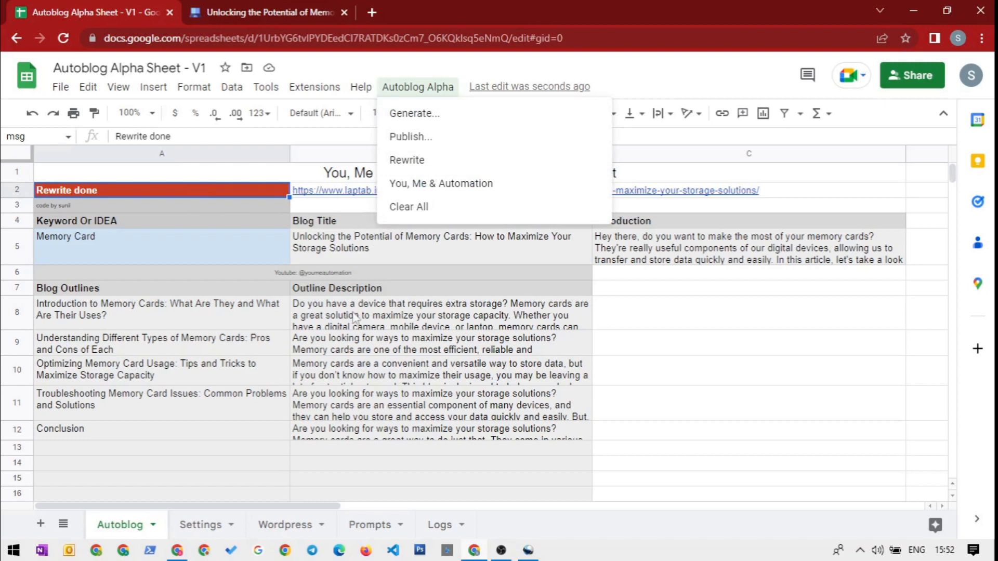
left_click(438, 378)
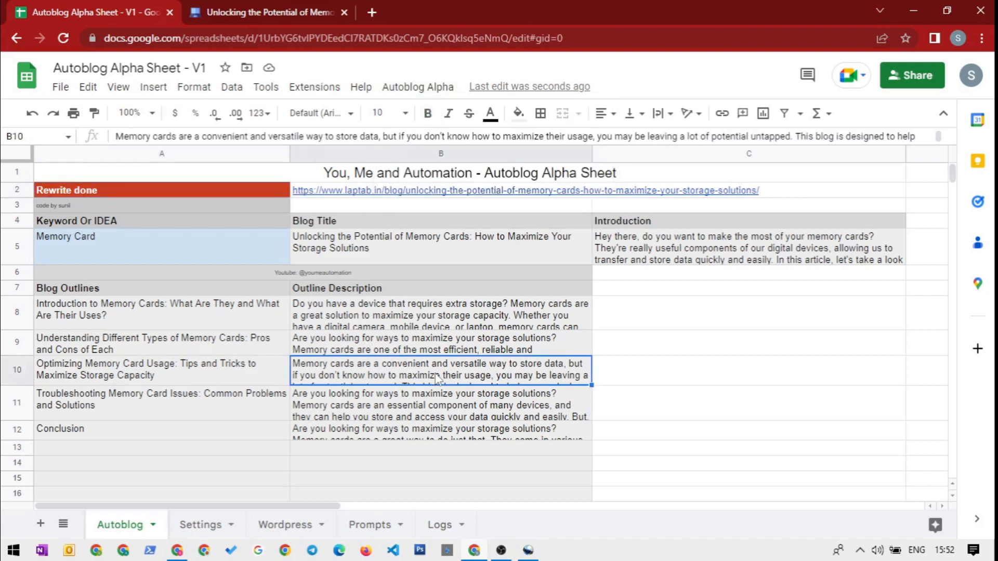
left_click(424, 327)
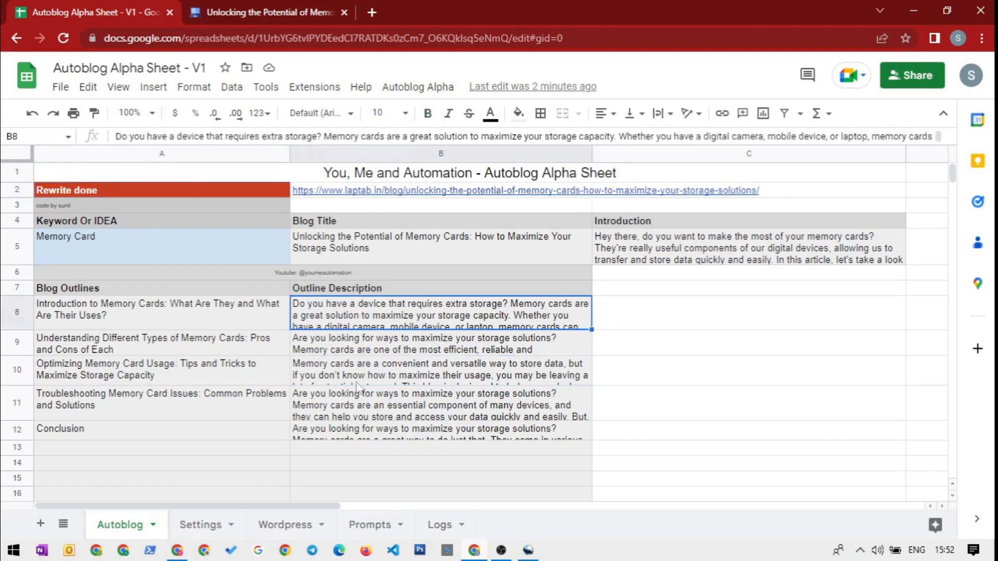
Step: Check the Api Call Time Gap (in seconds) setting and its value on the Settings sheet
left_click(194, 531)
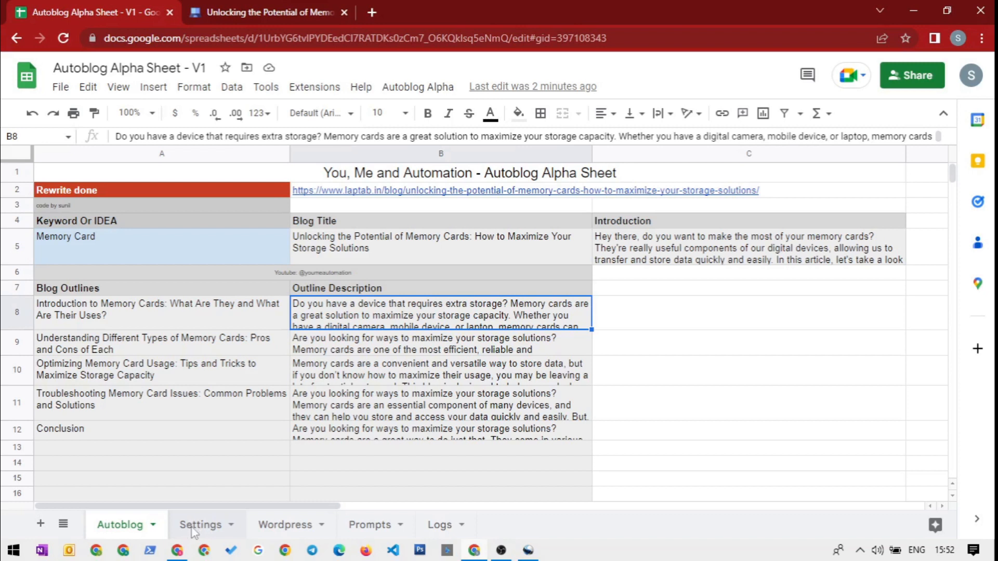
left_click(103, 328)
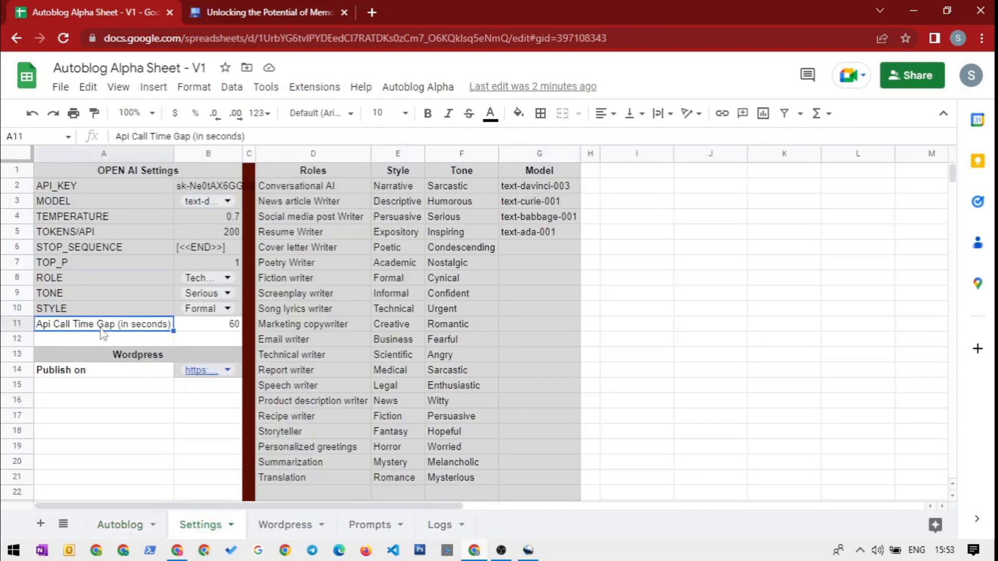
left_click(192, 328)
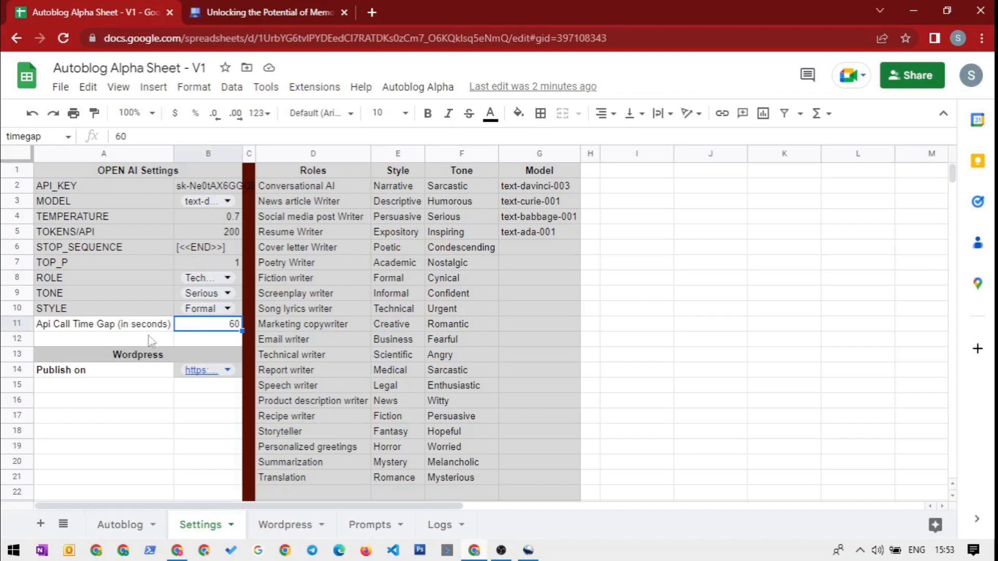
left_click(124, 328)
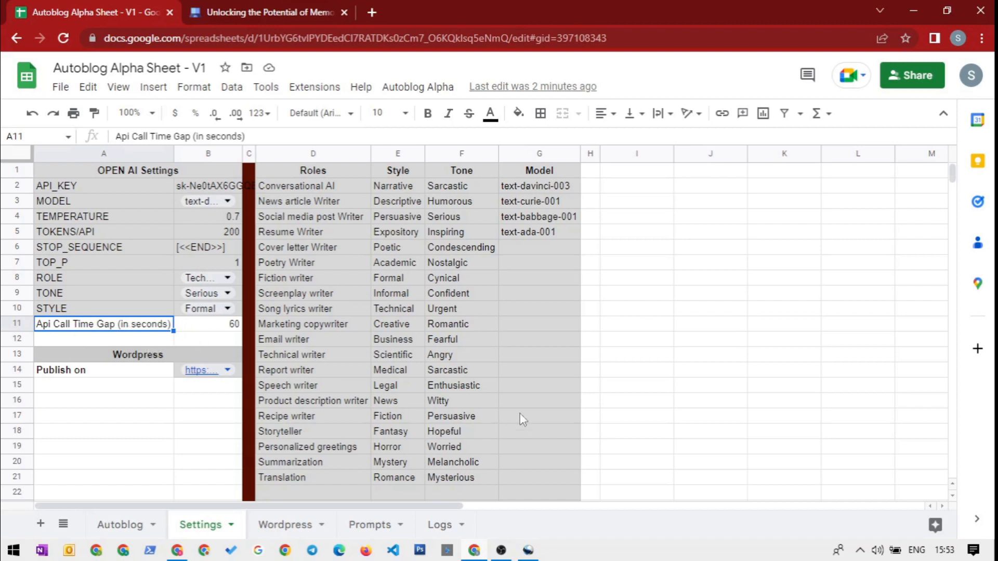
left_click(502, 551)
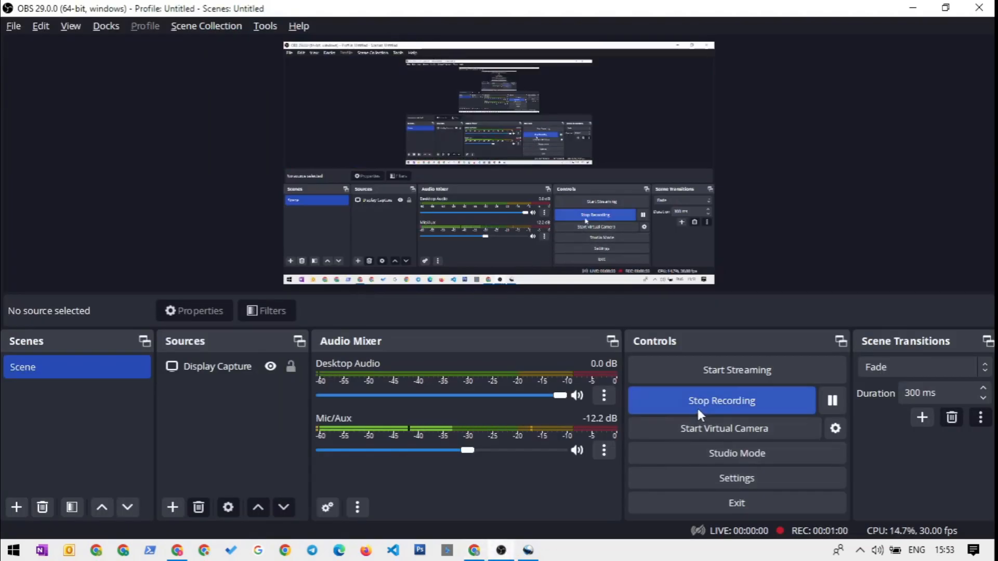